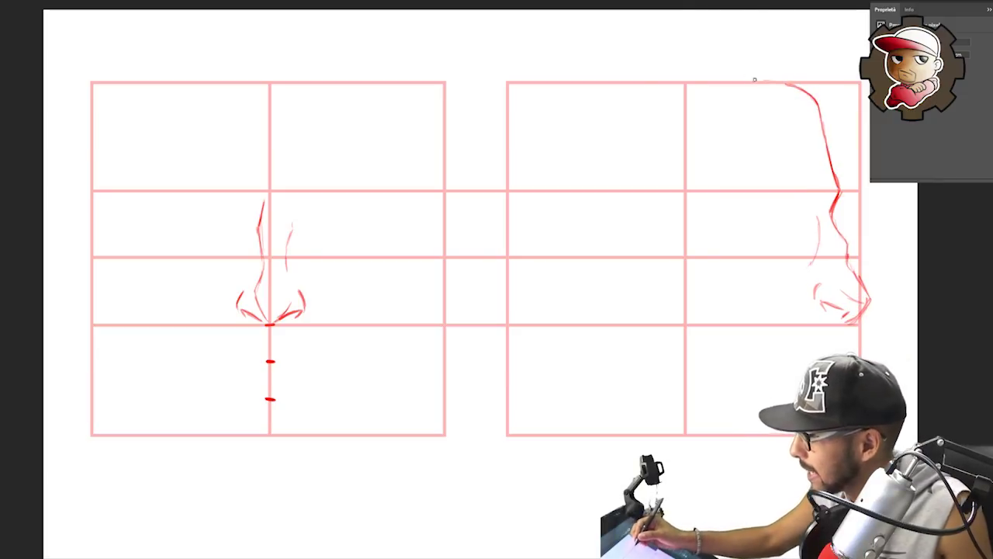
Sketch the profile skull outline from the forehead around the back of the head, and add short brow strokes at the nose bridge.
{"action": "mouse_move", "coordinate": [777, 81]}
{"action": "left_mouse_down"}
{"action": "mouse_move", "coordinate": [543, 218]}
{"action": "mouse_move", "coordinate": [554, 344]}
{"action": "left_mouse_up"}
{"action": "left_click_drag", "start_coordinate": [513, 256], "coordinate": [631, 368]}
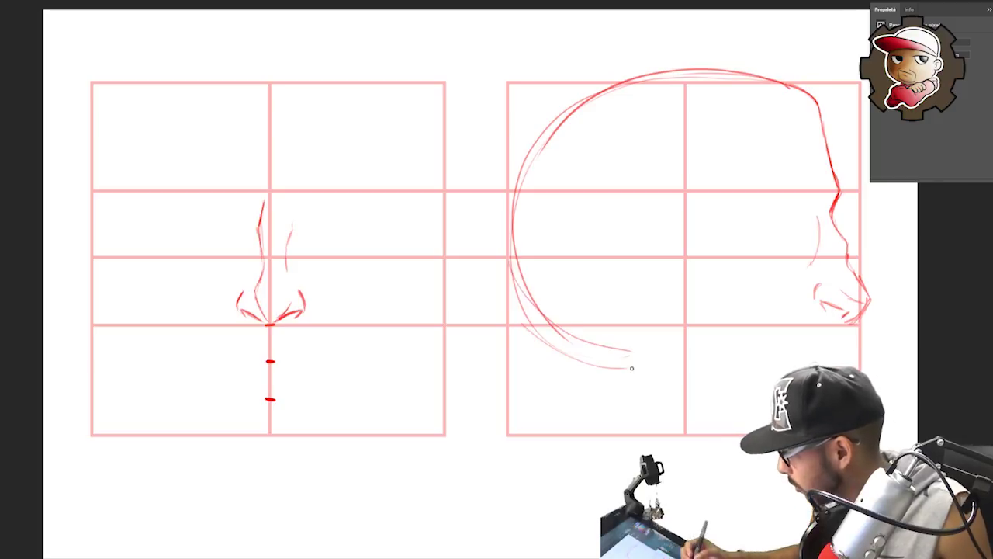
{"action": "mouse_move", "coordinate": [758, 351]}
{"action": "left_mouse_down"}
{"action": "mouse_move", "coordinate": [694, 256]}
{"action": "mouse_move", "coordinate": [716, 223]}
{"action": "left_mouse_up"}
{"action": "left_click_drag", "start_coordinate": [775, 181], "coordinate": [776, 182]}
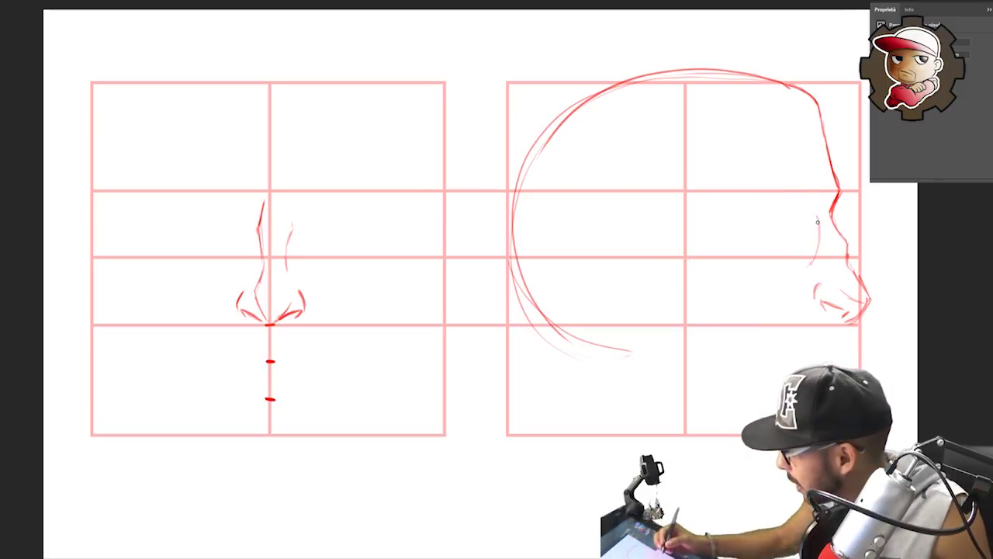
{"action": "mouse_move", "coordinate": [831, 187]}
{"action": "left_mouse_down"}
{"action": "mouse_move", "coordinate": [819, 202]}
{"action": "mouse_move", "coordinate": [820, 175]}
{"action": "mouse_move", "coordinate": [817, 202]}
{"action": "left_mouse_up"}
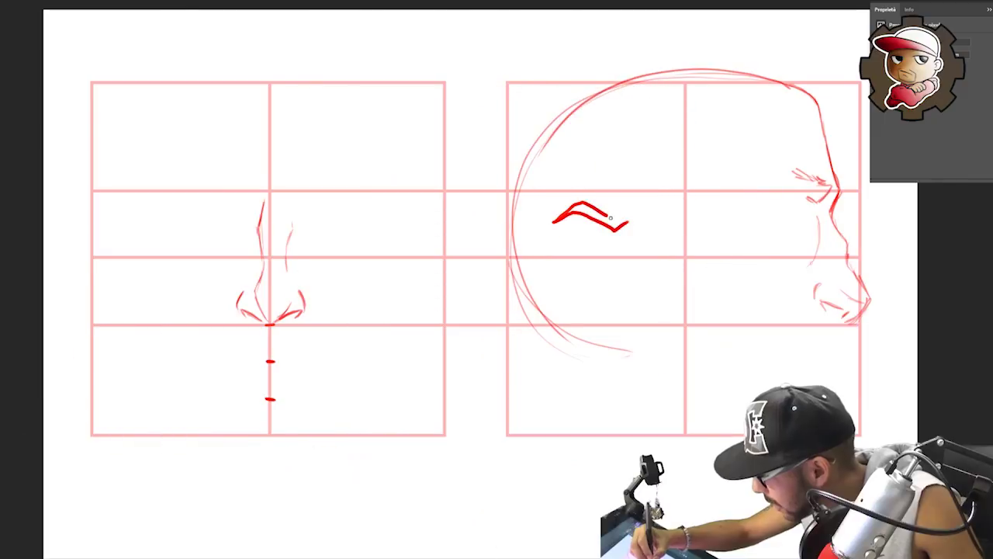
Sketch a trial eyebrow and eye inside the back of the profile skull, and undo all of its strokes.
{"action": "left_click_drag", "start_coordinate": [605, 214], "coordinate": [626, 223]}
{"action": "left_click_drag", "start_coordinate": [568, 232], "coordinate": [605, 231]}
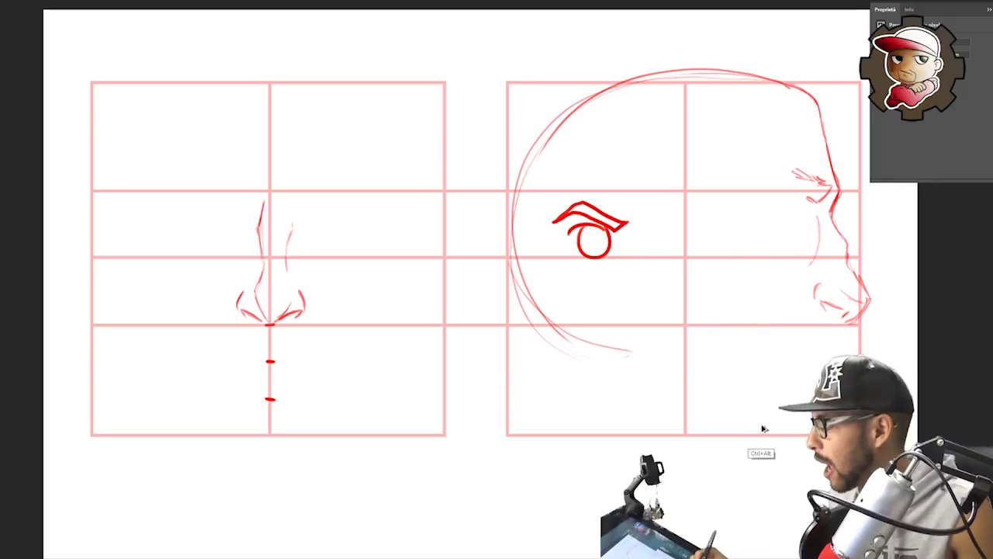
{"action": "key", "text": "ctrl+alt+z"}
{"action": "key", "text": "ctrl+alt+z"}
{"action": "left_click_drag", "start_coordinate": [583, 191], "coordinate": [581, 237]}
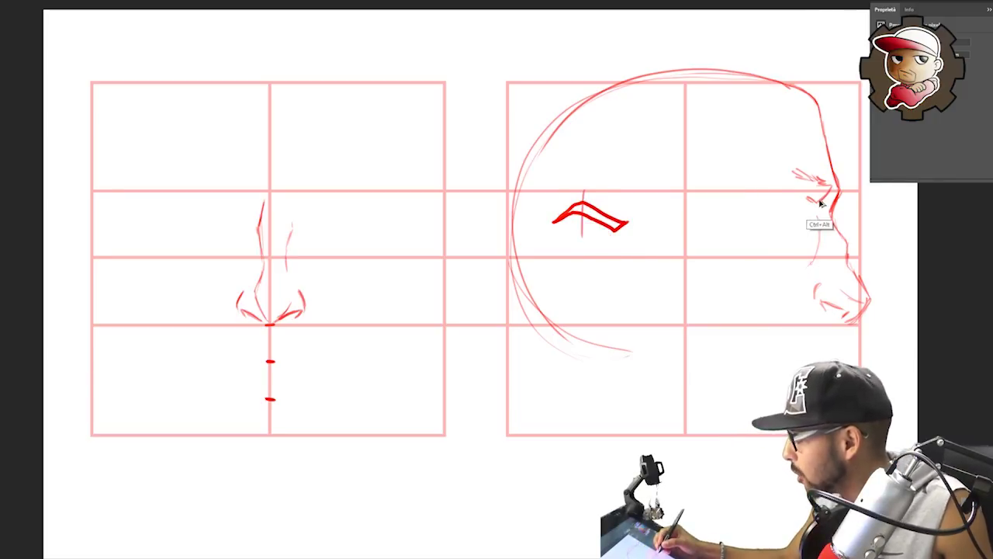
{"action": "key", "text": "ctrl+alt+z"}
{"action": "key", "text": "ctrl+alt+z"}
{"action": "key", "text": "ctrl+alt+z"}
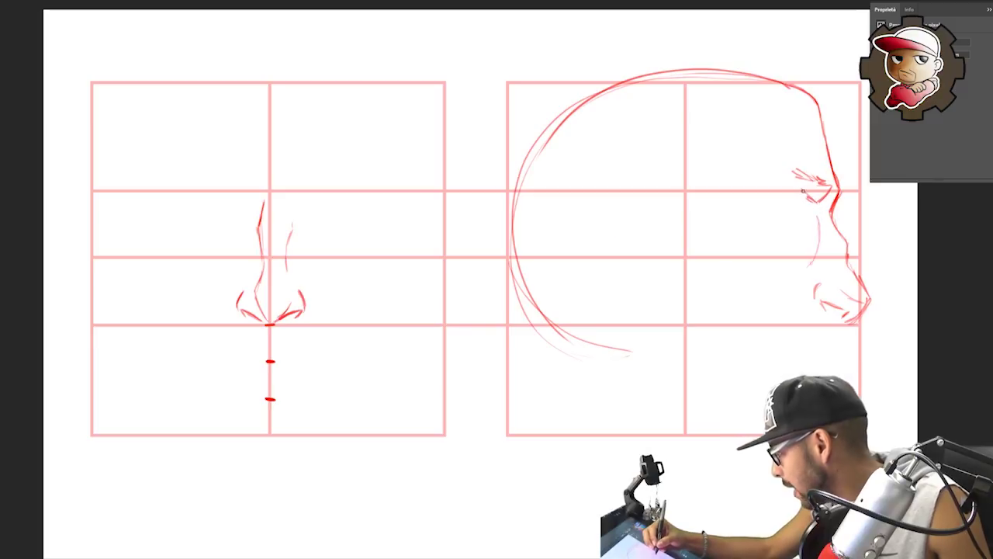
Draw the profile eyebrow as an arch running back from the brow ridge to a tapered tail.
{"action": "mouse_move", "coordinate": [802, 186]}
{"action": "left_mouse_down"}
{"action": "mouse_move", "coordinate": [776, 190]}
{"action": "mouse_move", "coordinate": [801, 181]}
{"action": "mouse_move", "coordinate": [745, 210]}
{"action": "mouse_move", "coordinate": [783, 177]}
{"action": "mouse_move", "coordinate": [755, 202]}
{"action": "mouse_move", "coordinate": [812, 169]}
{"action": "mouse_move", "coordinate": [806, 181]}
{"action": "mouse_move", "coordinate": [770, 167]}
{"action": "mouse_move", "coordinate": [794, 154]}
{"action": "mouse_move", "coordinate": [740, 199]}
{"action": "left_mouse_up"}
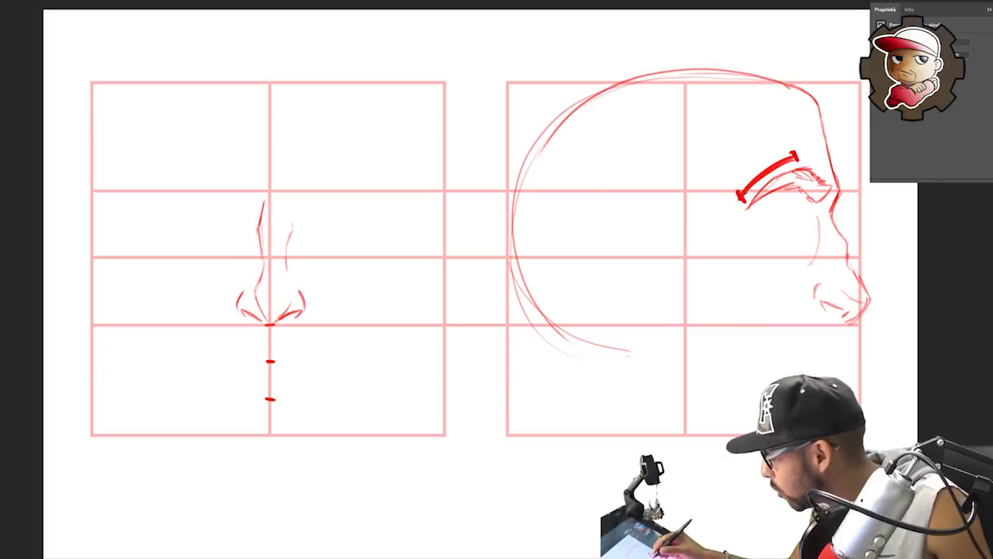
{"action": "mouse_move", "coordinate": [802, 143]}
{"action": "left_mouse_down"}
{"action": "mouse_move", "coordinate": [801, 159]}
{"action": "mouse_move", "coordinate": [836, 172]}
{"action": "left_mouse_up"}
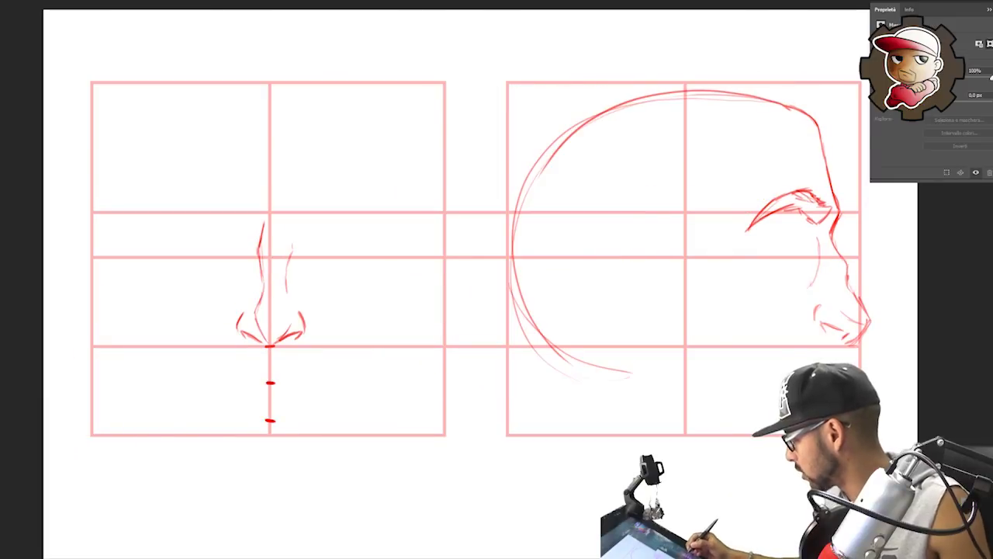
Raise the eye and nose guidelines across both grids and add a hairline guideline slightly below their upper edge.
{"action": "left_click_drag", "start_coordinate": [858, 266], "coordinate": [858, 257]}
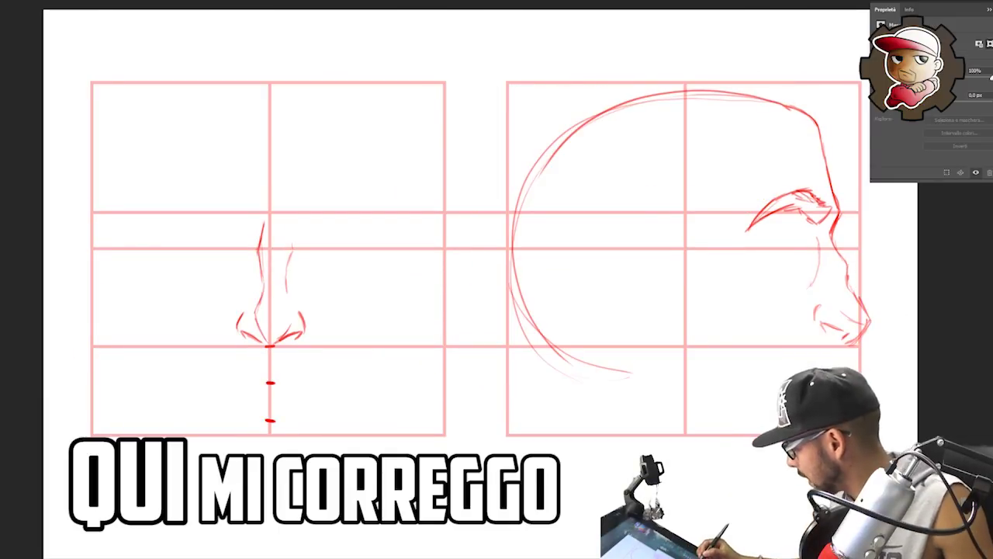
{"action": "left_click", "coordinate": [990, 372]}
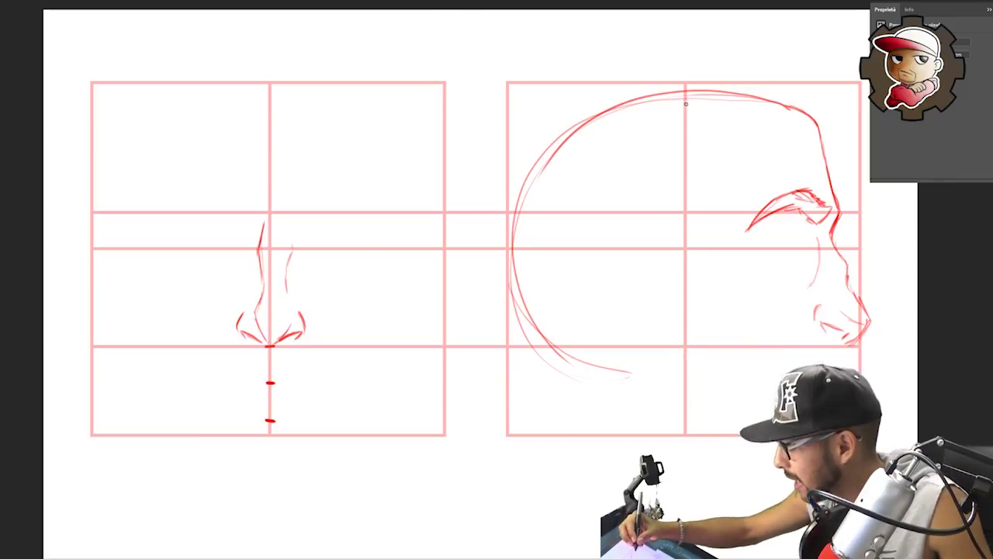
{"action": "mouse_move", "coordinate": [672, 111]}
{"action": "left_mouse_down"}
{"action": "mouse_move", "coordinate": [827, 121]}
{"action": "mouse_move", "coordinate": [627, 111]}
{"action": "mouse_move", "coordinate": [854, 121]}
{"action": "left_mouse_up"}
{"action": "key", "text": "ctrl+z"}
{"action": "key", "text": "ctrl+z"}
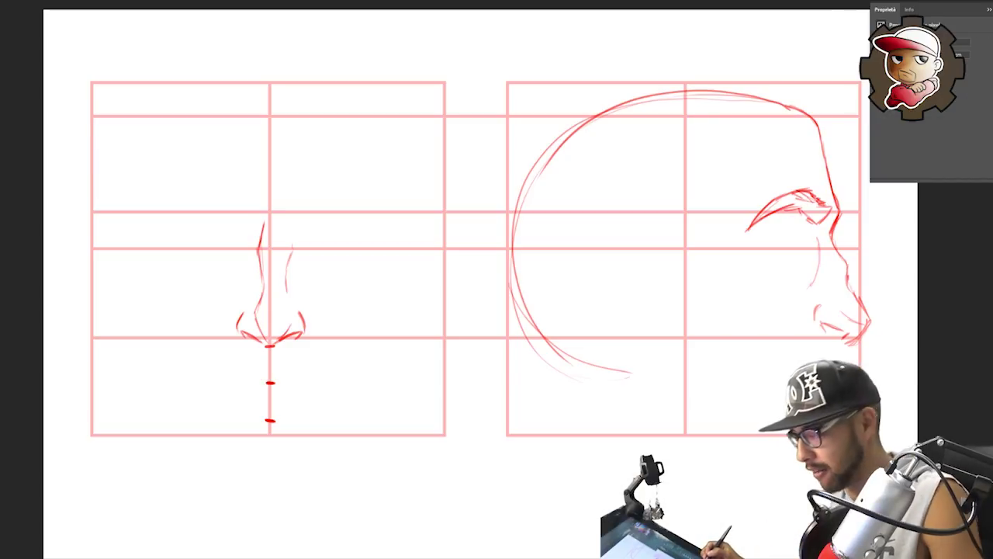
Mark the gap between the hairline guideline and the top of the front-view grid, and undo the marks.
{"action": "left_click_drag", "start_coordinate": [264, 115], "coordinate": [277, 115]}
{"action": "left_click_drag", "start_coordinate": [270, 113], "coordinate": [276, 82]}
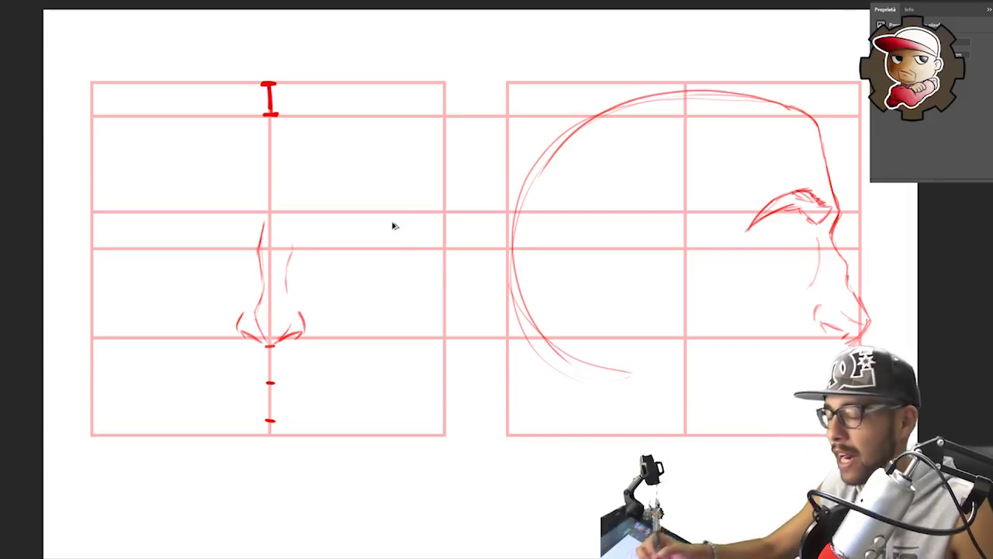
{"action": "mouse_move", "coordinate": [811, 117]}
{"action": "left_mouse_down"}
{"action": "mouse_move", "coordinate": [813, 50]}
{"action": "mouse_move", "coordinate": [739, 33]}
{"action": "mouse_move", "coordinate": [695, 53]}
{"action": "mouse_move", "coordinate": [589, 58]}
{"action": "mouse_move", "coordinate": [539, 99]}
{"action": "mouse_move", "coordinate": [541, 154]}
{"action": "left_mouse_up"}
{"action": "key", "text": "ctrl+z"}
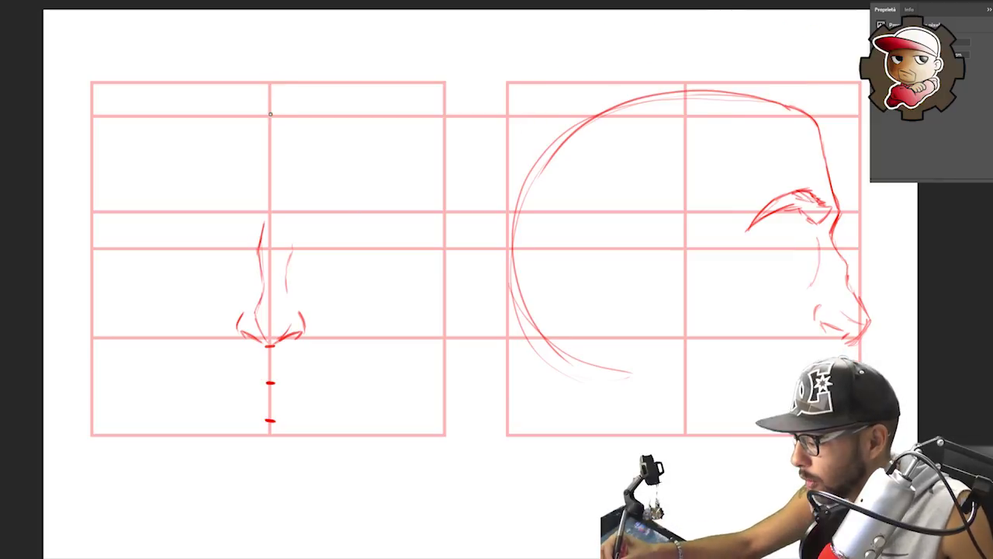
Mark the face height from the hairline guideline to the chin line of the front-view grid, and undo the arrow.
{"action": "left_click_drag", "start_coordinate": [263, 116], "coordinate": [277, 117]}
{"action": "mouse_move", "coordinate": [270, 116]}
{"action": "left_mouse_down"}
{"action": "mouse_move", "coordinate": [269, 444]}
{"action": "mouse_move", "coordinate": [297, 433]}
{"action": "mouse_move", "coordinate": [252, 439]}
{"action": "left_mouse_up"}
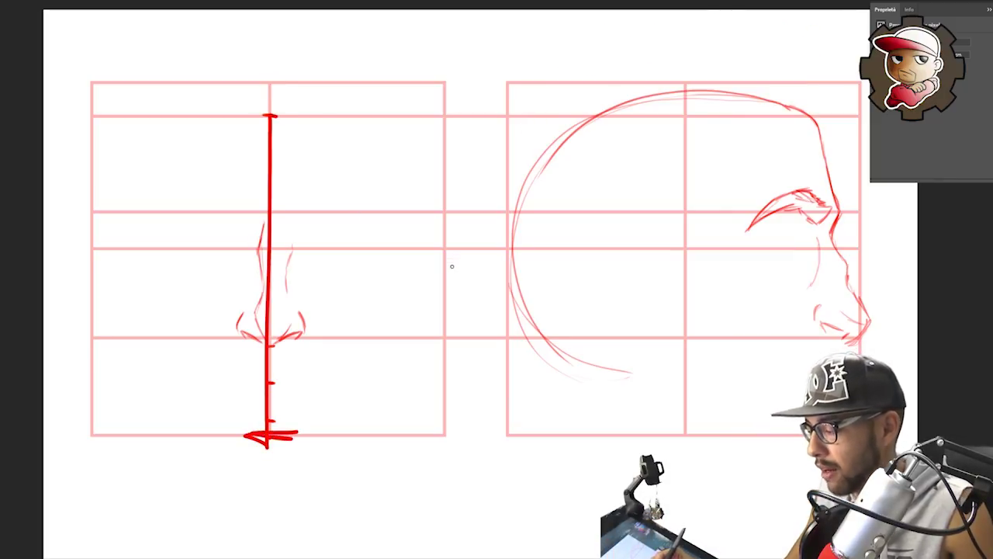
{"action": "key", "text": "ctrl+z"}
{"action": "key", "text": "ctrl+z"}
{"action": "key", "text": "ctrl+z"}
{"action": "key", "text": "ctrl+z"}
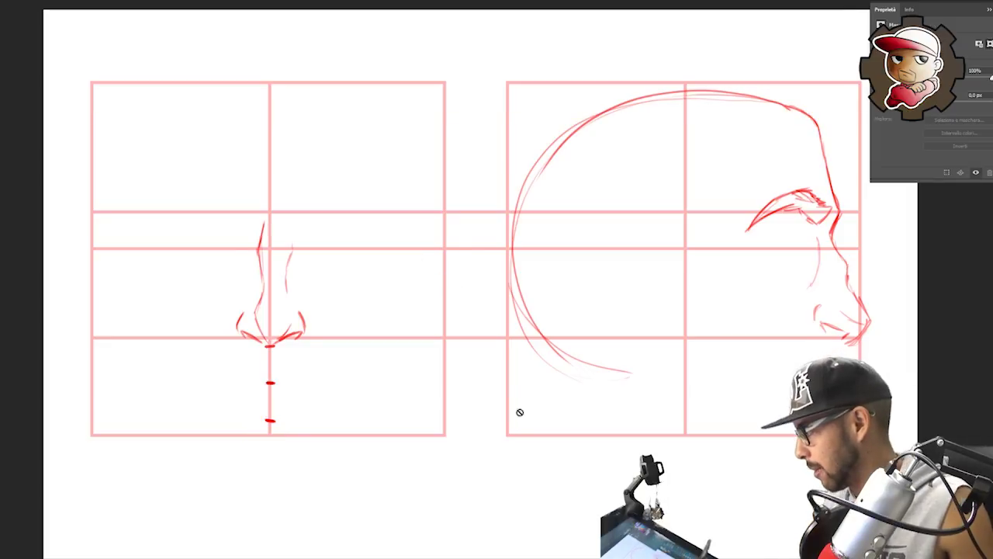
{"action": "key", "text": "ctrl+shift+z"}
{"action": "key", "text": "ctrl+shift+z"}
{"action": "key", "text": "ctrl+shift+z"}
{"action": "key", "text": "ctrl+shift+z"}
{"action": "key", "text": "ctrl+z"}
{"action": "key", "text": "ctrl+z"}
{"action": "key", "text": "ctrl+z"}
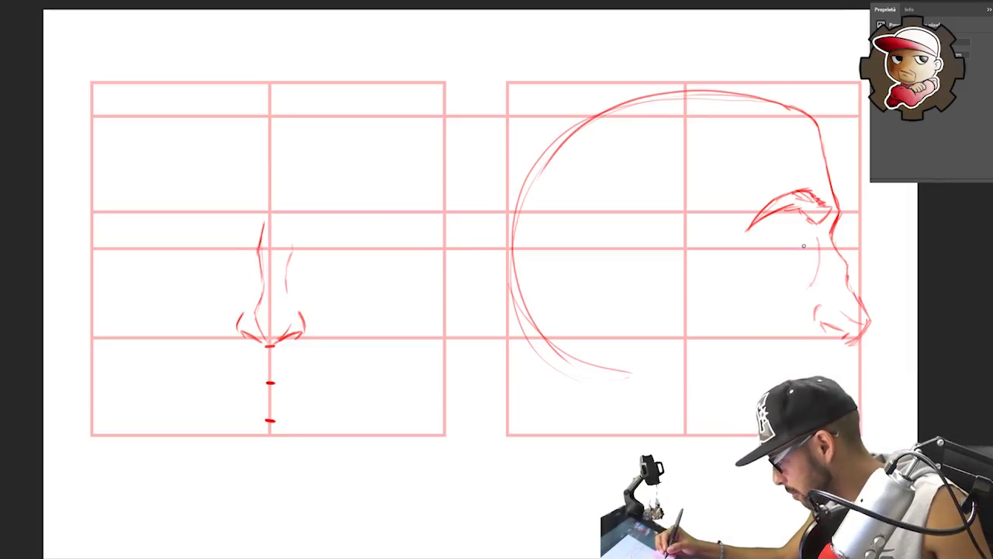
Sketch a round trial eyeball with a wedge of eyelids under the profile eyebrow, and undo it.
{"action": "mouse_move", "coordinate": [804, 231]}
{"action": "left_mouse_down"}
{"action": "mouse_move", "coordinate": [772, 247]}
{"action": "mouse_move", "coordinate": [782, 219]}
{"action": "mouse_move", "coordinate": [807, 224]}
{"action": "mouse_move", "coordinate": [793, 255]}
{"action": "mouse_move", "coordinate": [773, 225]}
{"action": "left_mouse_up"}
{"action": "key", "text": "ctrl+z"}
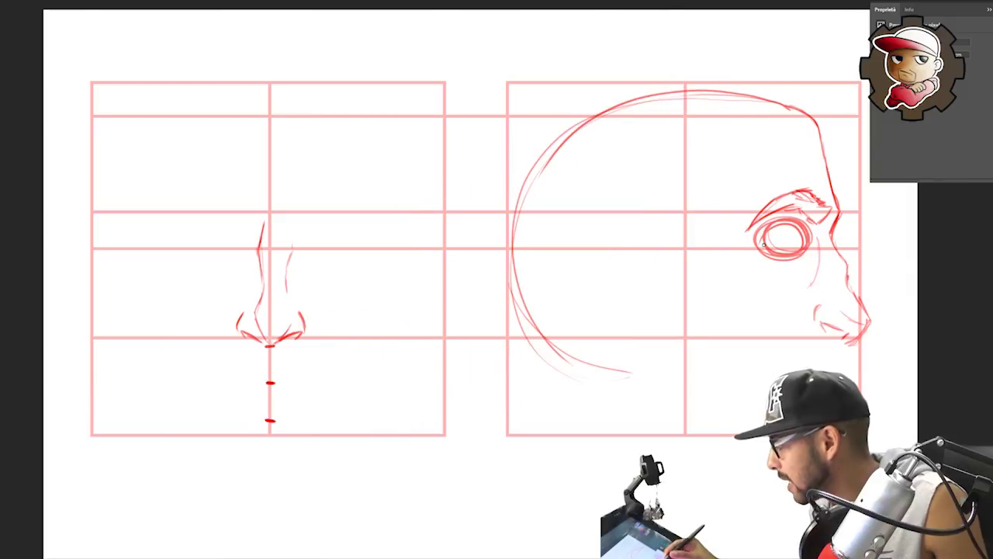
{"action": "left_click_drag", "start_coordinate": [765, 244], "coordinate": [805, 226]}
{"action": "mouse_move", "coordinate": [767, 242]}
{"action": "left_mouse_down"}
{"action": "mouse_move", "coordinate": [808, 225]}
{"action": "mouse_move", "coordinate": [793, 258]}
{"action": "left_mouse_up"}
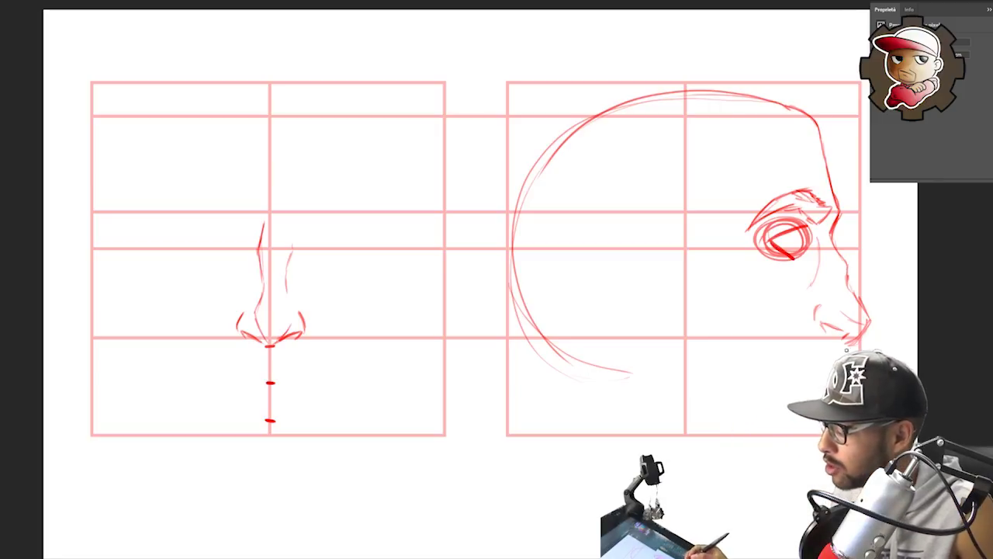
{"action": "key", "text": "ctrl+alt+z"}
{"action": "key", "text": "ctrl+alt+z"}
{"action": "key", "text": "ctrl+alt+z"}
{"action": "key", "text": "ctrl+alt+z"}
{"action": "key", "text": "ctrl+alt+z"}
{"action": "key", "text": "ctrl+alt+z"}
Draw the profile eye with lids, iris and outer-corner wrinkles, and place the first inner eye corner stroke in the front view.
{"action": "left_click_drag", "start_coordinate": [806, 234], "coordinate": [796, 248]}
{"action": "mouse_move", "coordinate": [749, 226]}
{"action": "left_mouse_down"}
{"action": "mouse_move", "coordinate": [750, 262]}
{"action": "mouse_move", "coordinate": [758, 256]}
{"action": "left_mouse_up"}
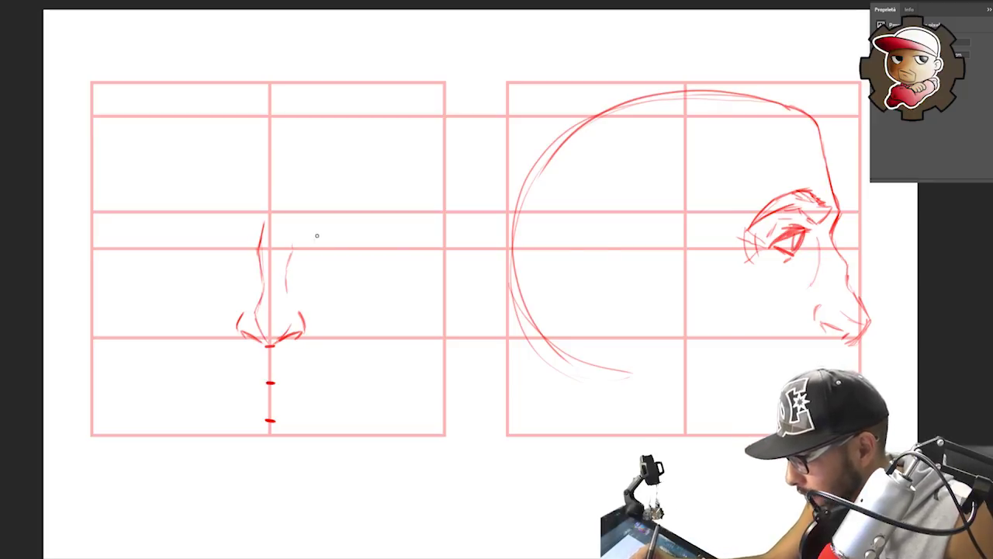
{"action": "left_click_drag", "start_coordinate": [321, 226], "coordinate": [312, 244]}
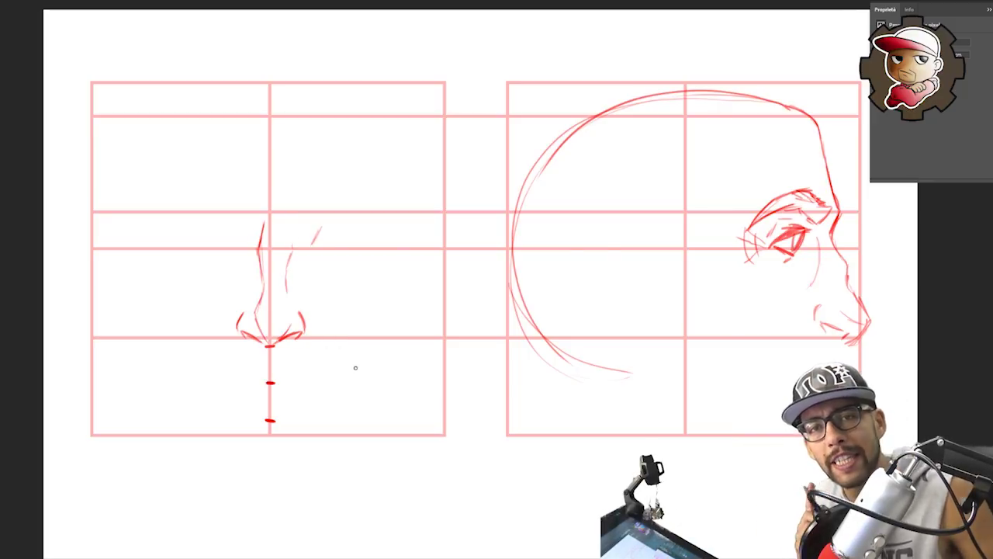
Mark the nose width with a horizontal line under the front-view nostrils, and undo the marks.
{"action": "left_click_drag", "start_coordinate": [240, 355], "coordinate": [302, 357]}
{"action": "left_click_drag", "start_coordinate": [241, 349], "coordinate": [240, 365]}
{"action": "key", "text": "ctrl+alt+z"}
{"action": "key", "text": "ctrl+alt+z"}
{"action": "key", "text": "ctrl+alt+z"}
{"action": "key", "text": "ctrl+alt+z"}
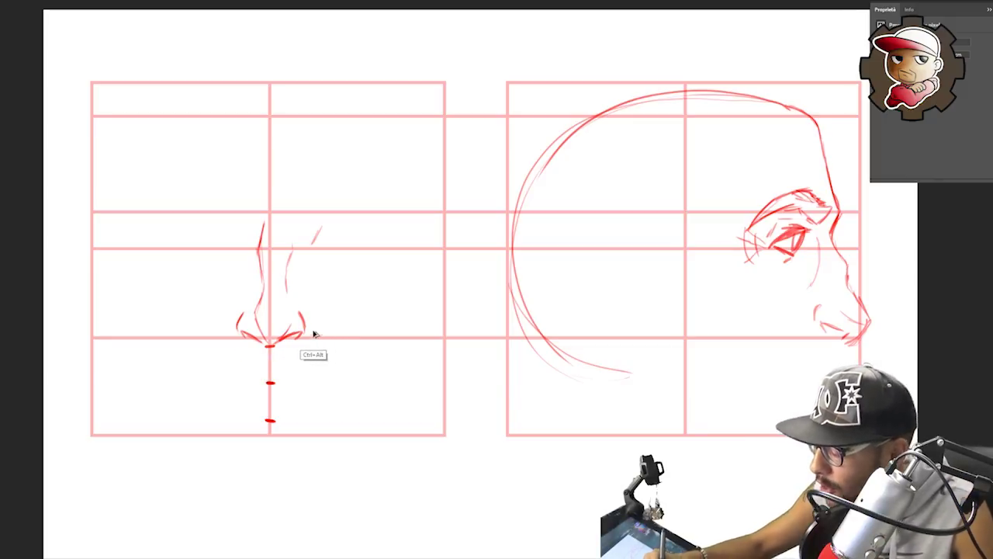
Draw light vertical guides from both outer nostril edges up to the eye line in the front view.
{"action": "mouse_move", "coordinate": [307, 340]}
{"action": "left_mouse_down"}
{"action": "mouse_move", "coordinate": [305, 238]}
{"action": "mouse_move", "coordinate": [306, 336]}
{"action": "left_mouse_up"}
{"action": "left_click_drag", "start_coordinate": [238, 332], "coordinate": [238, 231]}
{"action": "left_click_drag", "start_coordinate": [238, 261], "coordinate": [237, 334]}
{"action": "key", "text": "ctrl+alt+z"}
{"action": "key", "text": "ctrl+alt+z"}
{"action": "mouse_move", "coordinate": [308, 333]}
{"action": "left_mouse_down"}
{"action": "mouse_move", "coordinate": [308, 236]}
{"action": "mouse_move", "coordinate": [308, 325]}
{"action": "left_mouse_up"}
{"action": "left_click_drag", "start_coordinate": [236, 328], "coordinate": [236, 293]}
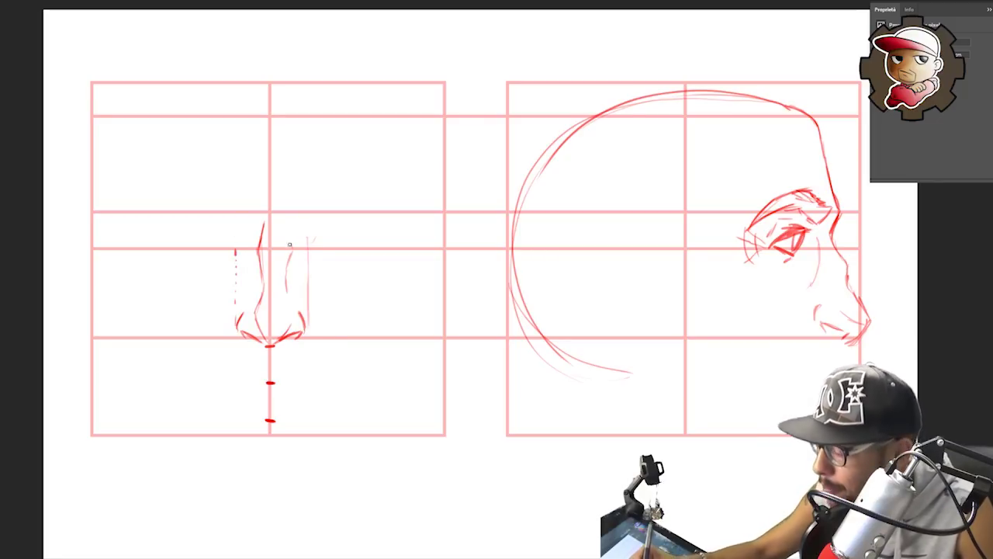
Draw both front-view eyes outward from the nostril guides, with inner corners, lids, irises and highlights.
{"action": "left_click_drag", "start_coordinate": [311, 245], "coordinate": [322, 227]}
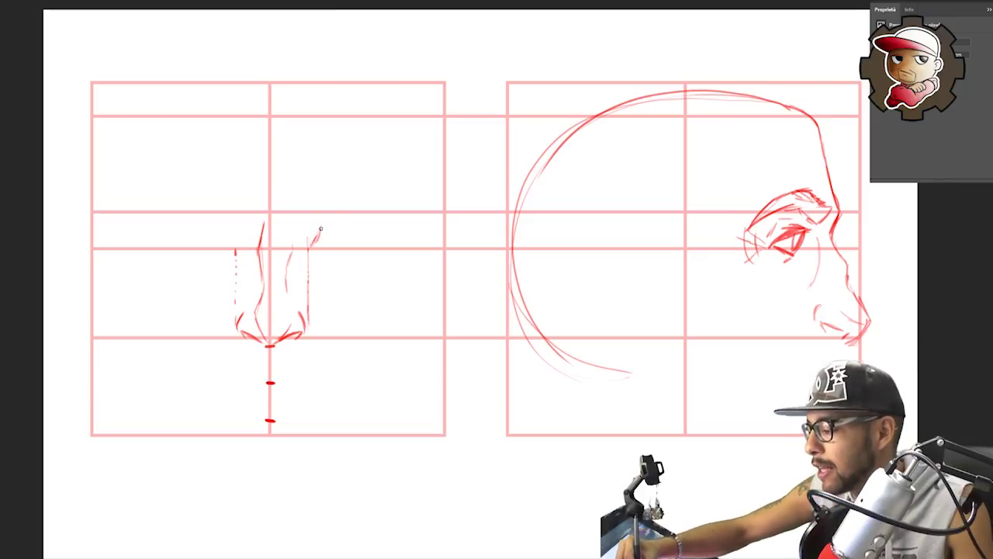
{"action": "mouse_move", "coordinate": [319, 227]}
{"action": "left_mouse_down"}
{"action": "mouse_move", "coordinate": [361, 229]}
{"action": "mouse_move", "coordinate": [369, 240]}
{"action": "left_mouse_up"}
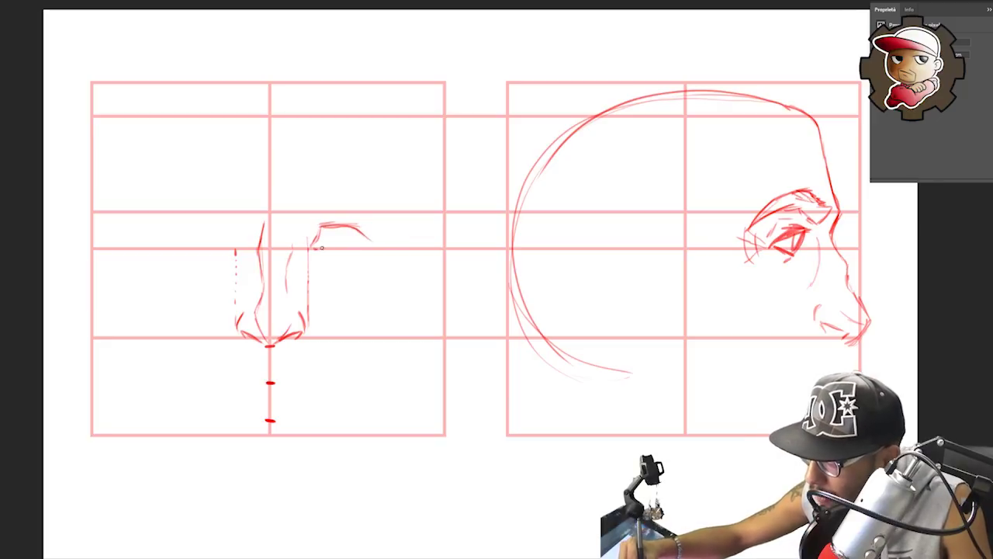
{"action": "mouse_move", "coordinate": [319, 247]}
{"action": "left_mouse_down"}
{"action": "mouse_move", "coordinate": [365, 246]}
{"action": "mouse_move", "coordinate": [318, 228]}
{"action": "left_mouse_up"}
{"action": "left_click_drag", "start_coordinate": [333, 232], "coordinate": [340, 234]}
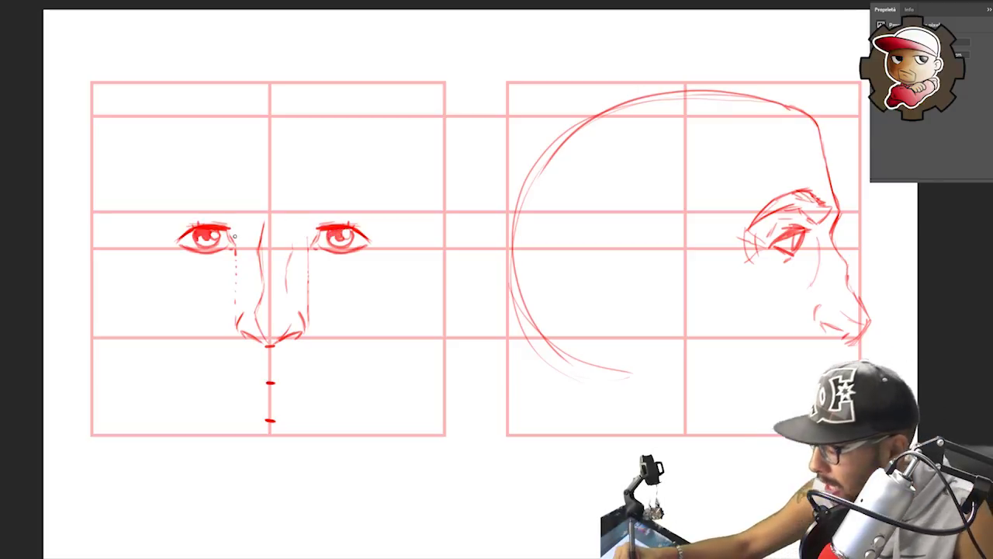
Add upper eyelid creases and curved under-eye bags to both front-view eyes.
{"action": "mouse_move", "coordinate": [237, 242]}
{"action": "left_mouse_down"}
{"action": "mouse_move", "coordinate": [189, 221]}
{"action": "mouse_move", "coordinate": [215, 214]}
{"action": "left_mouse_up"}
{"action": "mouse_move", "coordinate": [320, 235]}
{"action": "left_mouse_down"}
{"action": "mouse_move", "coordinate": [313, 223]}
{"action": "mouse_move", "coordinate": [357, 213]}
{"action": "left_mouse_up"}
{"action": "mouse_move", "coordinate": [317, 252]}
{"action": "left_mouse_down"}
{"action": "mouse_move", "coordinate": [335, 268]}
{"action": "mouse_move", "coordinate": [369, 255]}
{"action": "left_mouse_up"}
{"action": "mouse_move", "coordinate": [178, 247]}
{"action": "left_mouse_down"}
{"action": "mouse_move", "coordinate": [194, 277]}
{"action": "mouse_move", "coordinate": [208, 271]}
{"action": "left_mouse_up"}
{"action": "left_click_drag", "start_coordinate": [329, 271], "coordinate": [343, 276]}
Add crossing wrinkle lines at the outer corners of both front-view eyes.
{"action": "mouse_move", "coordinate": [374, 250]}
{"action": "left_mouse_down"}
{"action": "mouse_move", "coordinate": [392, 256]}
{"action": "mouse_move", "coordinate": [397, 240]}
{"action": "left_mouse_up"}
{"action": "mouse_move", "coordinate": [374, 241]}
{"action": "left_mouse_down"}
{"action": "mouse_move", "coordinate": [392, 231]}
{"action": "mouse_move", "coordinate": [385, 254]}
{"action": "left_mouse_up"}
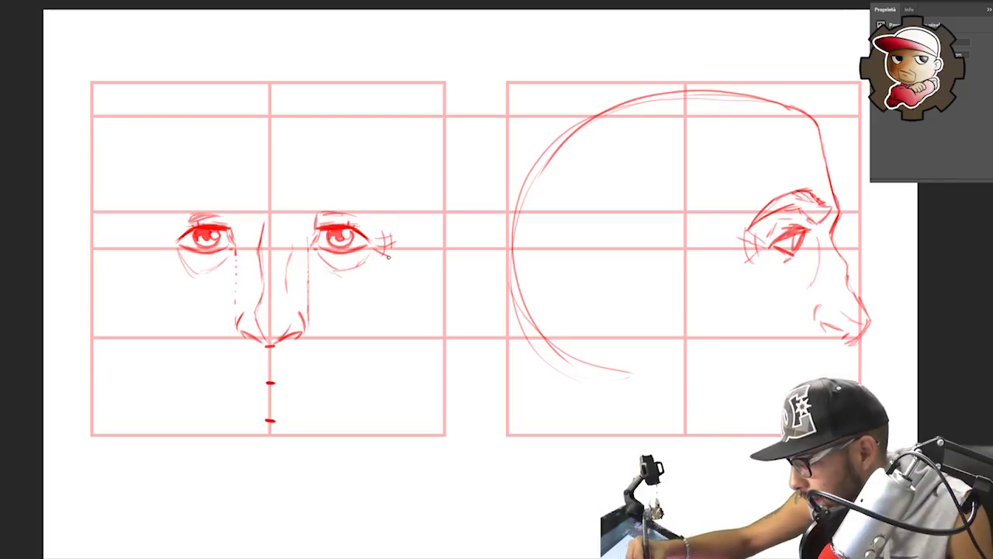
{"action": "left_click_drag", "start_coordinate": [180, 242], "coordinate": [158, 249]}
{"action": "left_click_drag", "start_coordinate": [178, 249], "coordinate": [159, 259]}
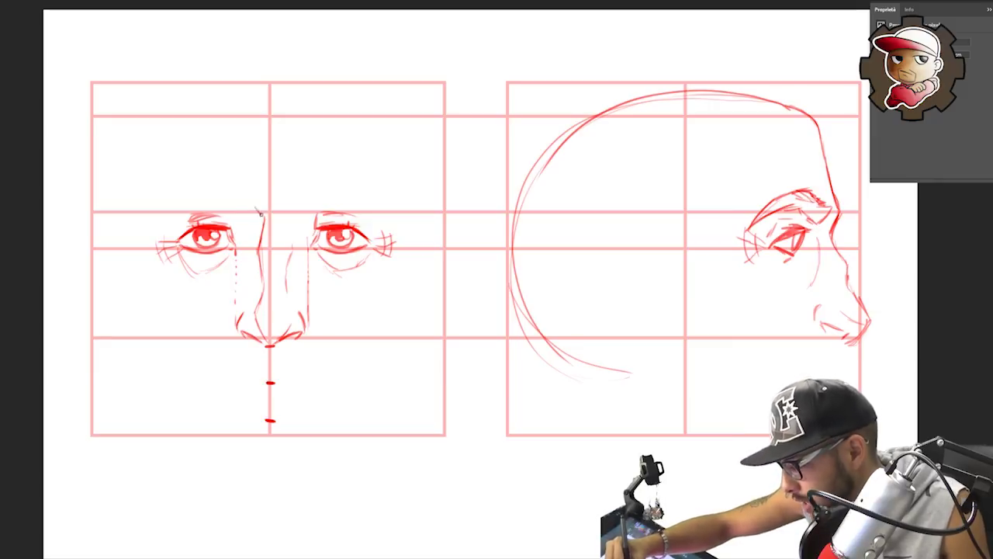
Sketch the angular, lightly hatched eyebrow over the eye in the right half of the front-view grid.
{"action": "mouse_move", "coordinate": [251, 198]}
{"action": "left_mouse_down"}
{"action": "mouse_move", "coordinate": [301, 214]}
{"action": "mouse_move", "coordinate": [343, 204]}
{"action": "left_mouse_up"}
{"action": "mouse_move", "coordinate": [294, 195]}
{"action": "left_mouse_down"}
{"action": "mouse_move", "coordinate": [330, 187]}
{"action": "mouse_move", "coordinate": [361, 203]}
{"action": "mouse_move", "coordinate": [367, 184]}
{"action": "mouse_move", "coordinate": [401, 213]}
{"action": "left_mouse_up"}
Draw an arrow above the front-view eyebrow showing its outward rise, and undo the arrow.
{"action": "left_click_drag", "start_coordinate": [289, 175], "coordinate": [360, 164]}
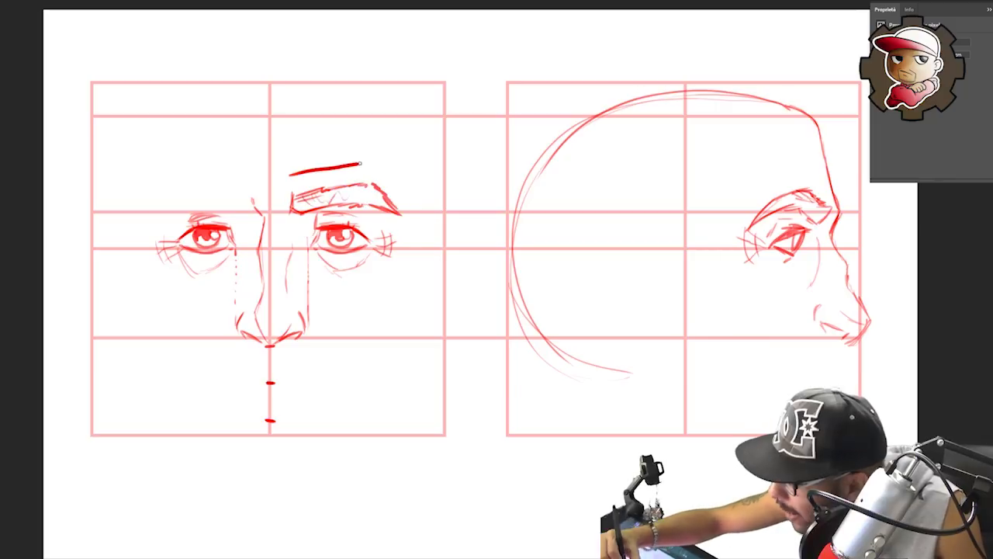
{"action": "left_click_drag", "start_coordinate": [287, 168], "coordinate": [289, 186]}
{"action": "mouse_move", "coordinate": [369, 152]}
{"action": "left_mouse_down"}
{"action": "mouse_move", "coordinate": [383, 162]}
{"action": "mouse_move", "coordinate": [371, 168]}
{"action": "left_mouse_up"}
{"action": "mouse_move", "coordinate": [392, 168]}
{"action": "left_mouse_down"}
{"action": "mouse_move", "coordinate": [425, 200]}
{"action": "mouse_move", "coordinate": [400, 163]}
{"action": "left_mouse_up"}
{"action": "key", "text": "ctrl+z"}
{"action": "key", "text": "ctrl+z"}
{"action": "key", "text": "ctrl+z"}
{"action": "key", "text": "ctrl+z"}
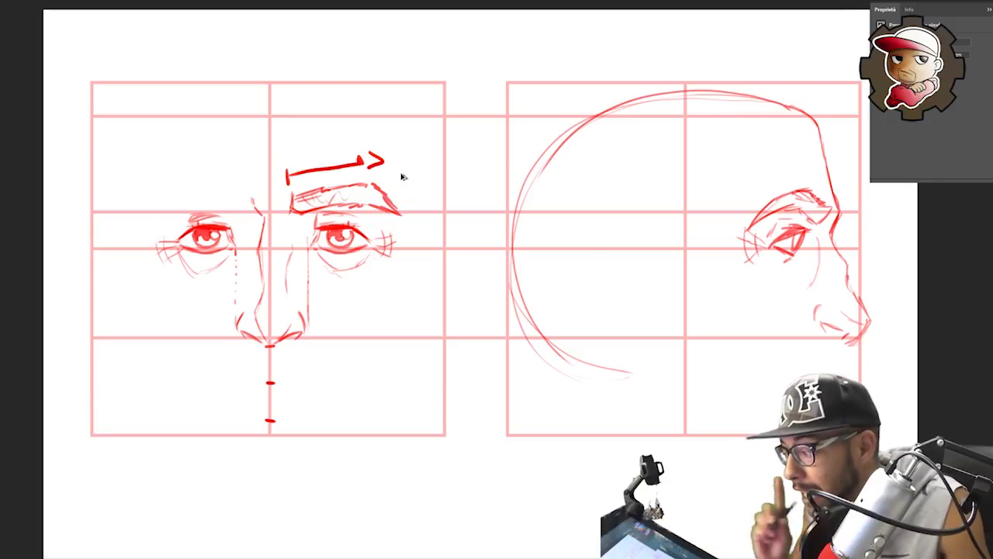
{"action": "key", "text": "ctrl+z"}
{"action": "key", "text": "ctrl+z"}
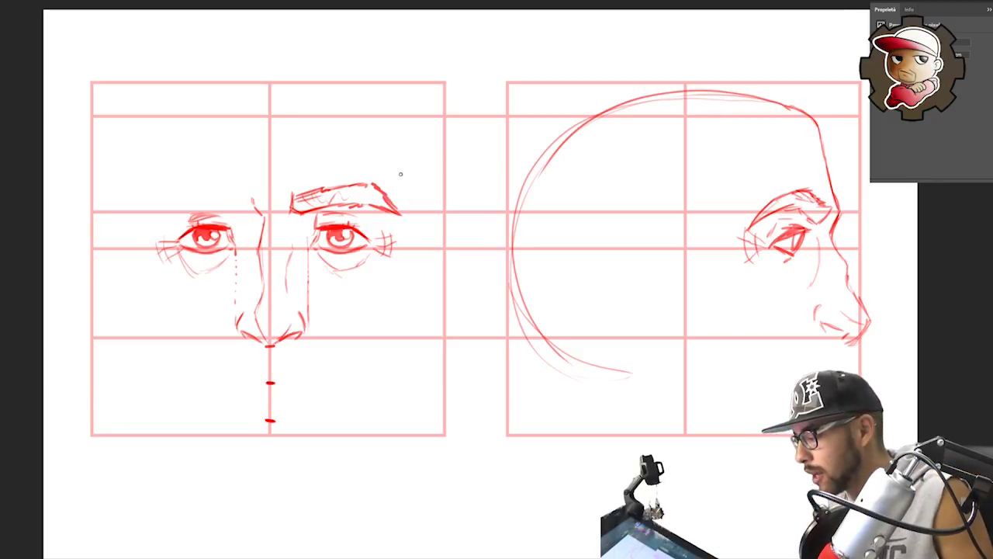
{"action": "key", "text": "ctrl+z"}
{"action": "key", "text": "ctrl+z"}
Draw the wavy line between the lips on the front-view centre mark, and clean up and extend its corners.
{"action": "left_click_drag", "start_coordinate": [261, 375], "coordinate": [336, 393]}
{"action": "left_click_drag", "start_coordinate": [258, 376], "coordinate": [219, 385]}
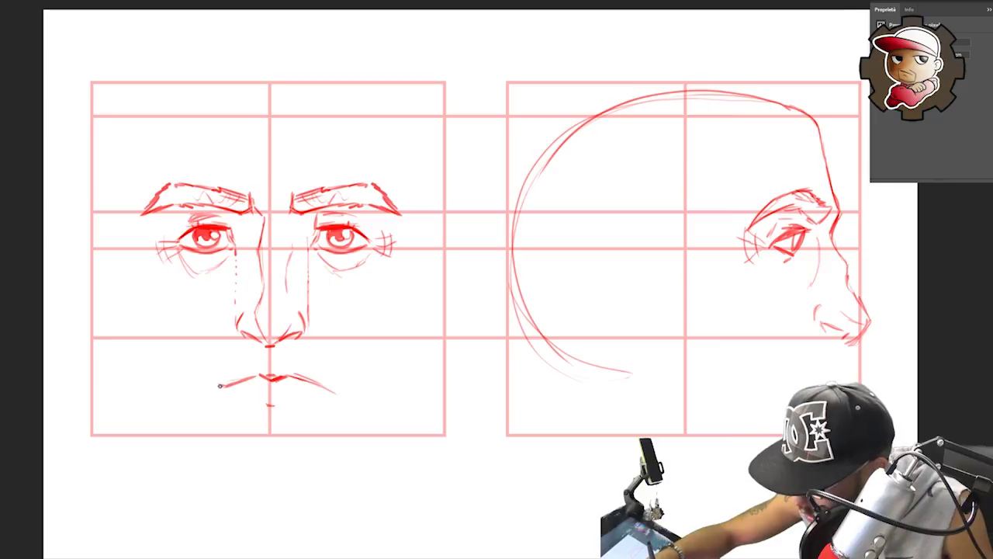
{"action": "left_click_drag", "start_coordinate": [310, 381], "coordinate": [330, 391]}
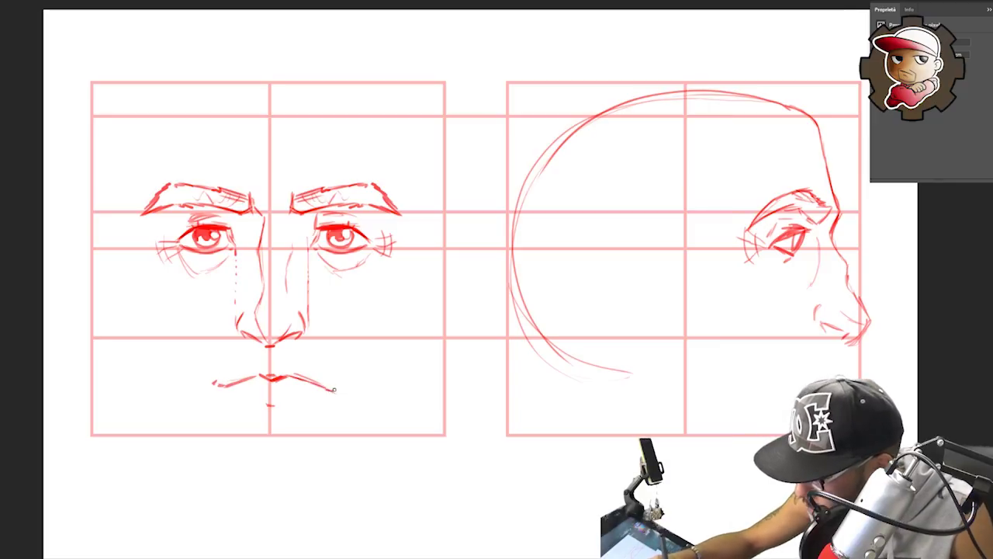
{"action": "key", "text": "e"}
{"action": "mouse_move", "coordinate": [209, 378]}
{"action": "left_mouse_down"}
{"action": "mouse_move", "coordinate": [230, 382]}
{"action": "mouse_move", "coordinate": [203, 378]}
{"action": "left_mouse_up"}
{"action": "key", "text": "b"}
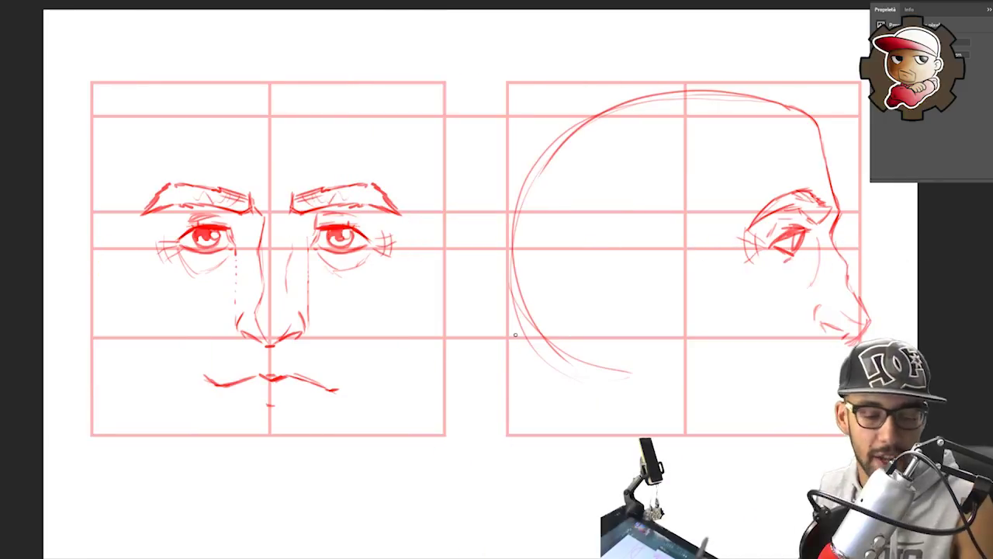
Redraw the front view's left nostril with a light line down to the mouth corner, and outline the upper lip above it.
{"action": "mouse_move", "coordinate": [245, 339]}
{"action": "left_mouse_down"}
{"action": "mouse_move", "coordinate": [226, 329]}
{"action": "mouse_move", "coordinate": [235, 315]}
{"action": "left_mouse_up"}
{"action": "key", "text": "b"}
{"action": "left_click_drag", "start_coordinate": [208, 351], "coordinate": [237, 313]}
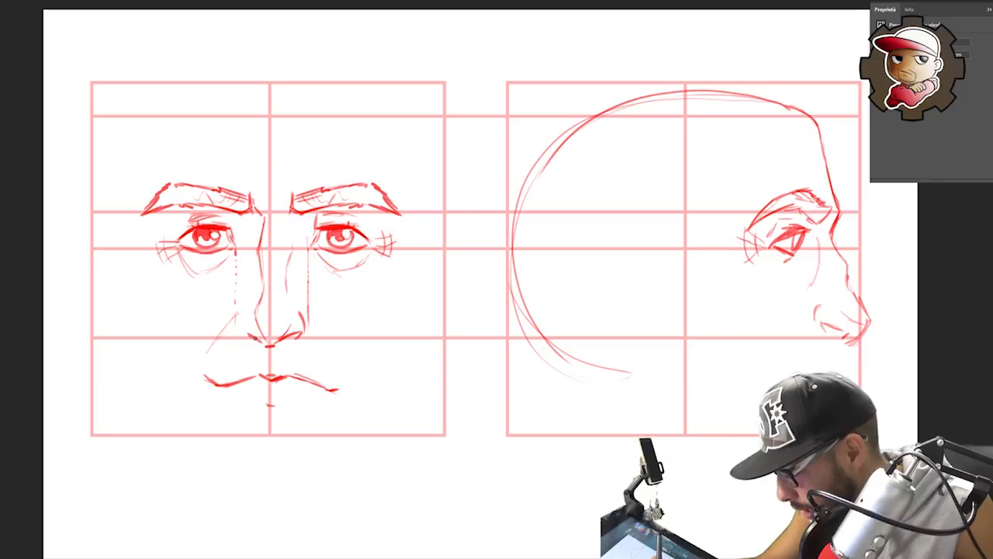
{"action": "left_click_drag", "start_coordinate": [236, 318], "coordinate": [253, 306]}
{"action": "mouse_move", "coordinate": [198, 363]}
{"action": "left_mouse_down"}
{"action": "mouse_move", "coordinate": [239, 377]}
{"action": "mouse_move", "coordinate": [256, 364]}
{"action": "left_mouse_up"}
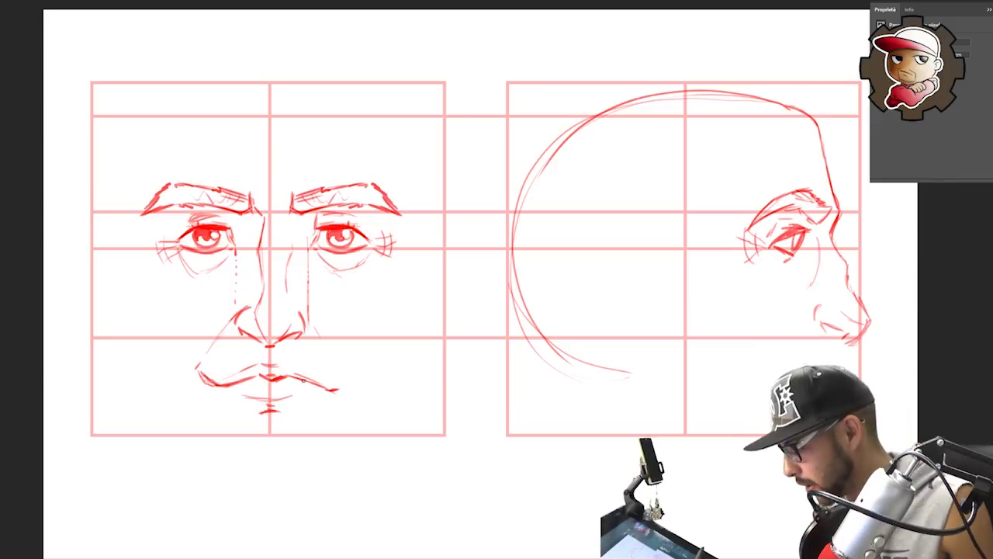
Extend a faint horizontal guideline from the front-view mouth across the profile grid to its front edge.
{"action": "left_click_drag", "start_coordinate": [335, 381], "coordinate": [721, 373]}
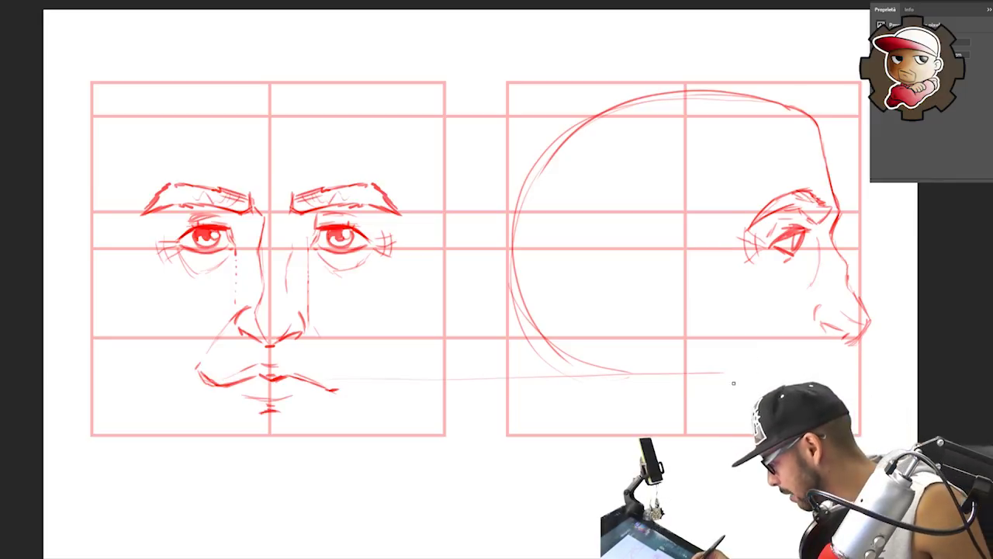
{"action": "left_click_drag", "start_coordinate": [690, 378], "coordinate": [857, 378]}
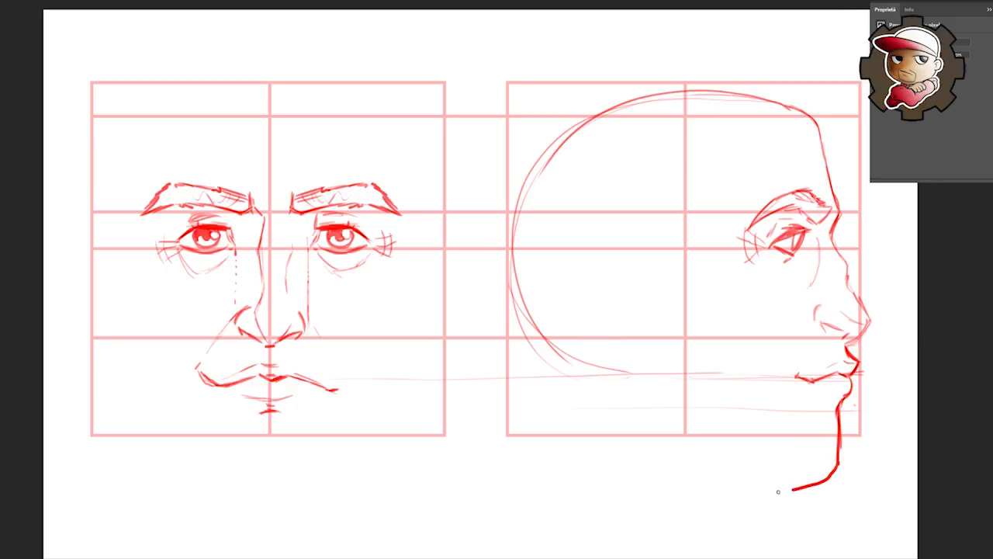
Try several chin, jaw and neck outlines below the profile mouth, undoing each one.
{"action": "left_click_drag", "start_coordinate": [778, 491], "coordinate": [598, 333]}
{"action": "key", "text": "ctrl+z"}
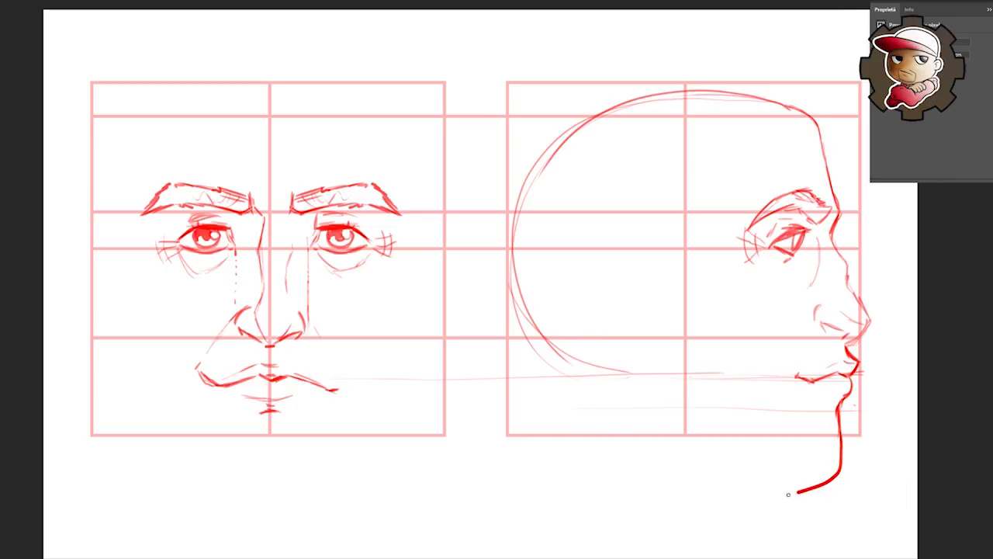
{"action": "mouse_move", "coordinate": [789, 494]}
{"action": "left_mouse_down"}
{"action": "mouse_move", "coordinate": [668, 489]}
{"action": "mouse_move", "coordinate": [588, 332]}
{"action": "left_mouse_up"}
{"action": "key", "text": "ctrl+z"}
{"action": "mouse_move", "coordinate": [841, 443]}
{"action": "left_mouse_down"}
{"action": "mouse_move", "coordinate": [844, 481]}
{"action": "mouse_move", "coordinate": [831, 510]}
{"action": "mouse_move", "coordinate": [784, 532]}
{"action": "left_mouse_up"}
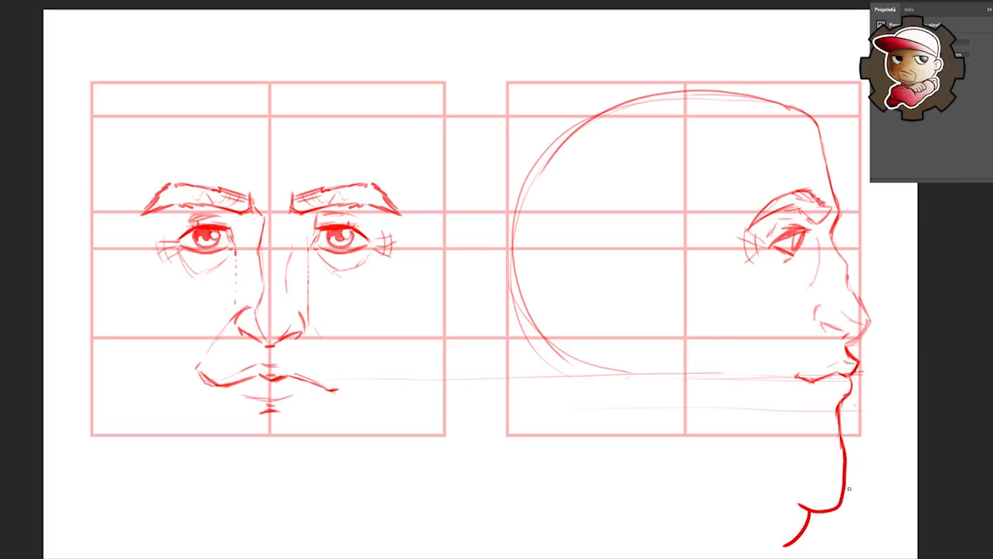
{"action": "mouse_move", "coordinate": [745, 490]}
{"action": "left_mouse_down"}
{"action": "mouse_move", "coordinate": [613, 412]}
{"action": "mouse_move", "coordinate": [588, 541]}
{"action": "left_mouse_up"}
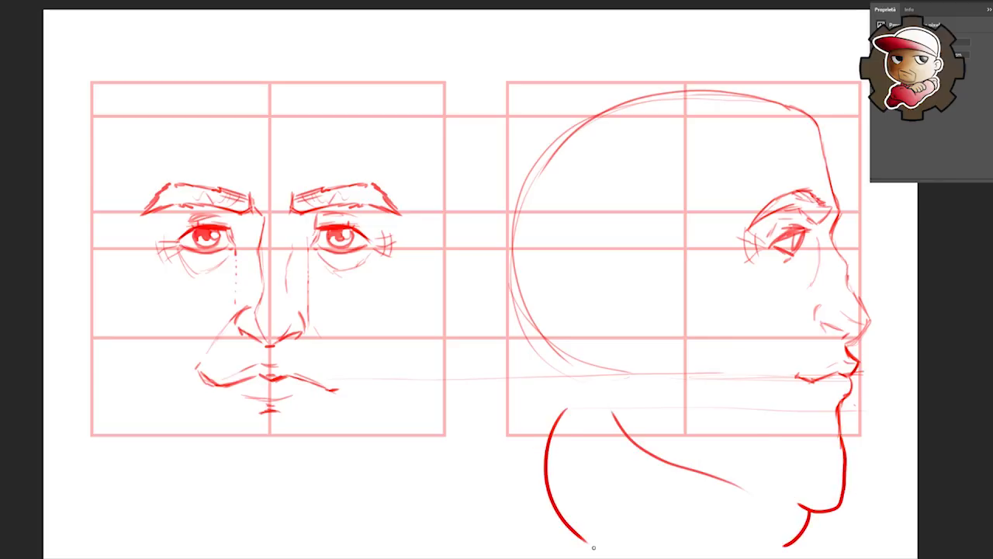
{"action": "key", "text": "ctrl+z"}
{"action": "key", "text": "ctrl+z"}
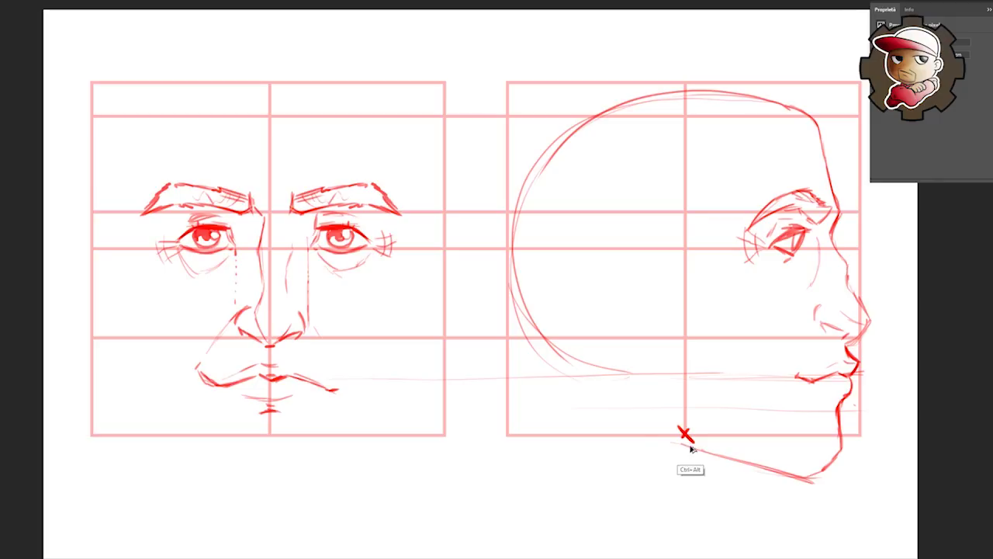
Draw the profile's rear jaw edge from the nose-base guideline at the vertical centre line down to the lower jaw line, undoing the earlier attempts.
{"action": "left_click_drag", "start_coordinate": [659, 402], "coordinate": [674, 439]}
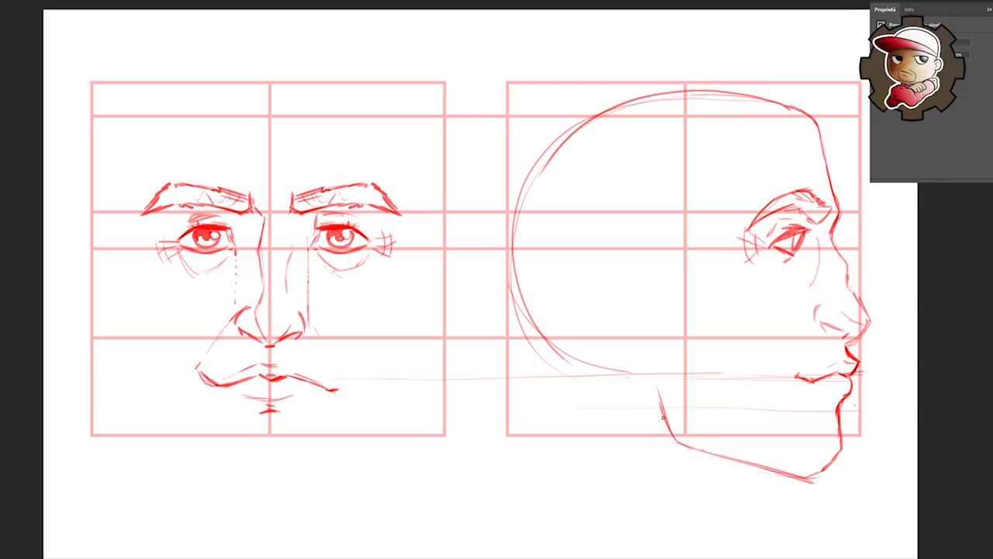
{"action": "left_click_drag", "start_coordinate": [649, 347], "coordinate": [673, 436]}
{"action": "key", "text": "ctrl+alt+z"}
{"action": "key", "text": "ctrl+alt+z"}
{"action": "key", "text": "ctrl+alt+z"}
{"action": "mouse_move", "coordinate": [685, 342]}
{"action": "left_mouse_down"}
{"action": "mouse_move", "coordinate": [690, 406]}
{"action": "mouse_move", "coordinate": [714, 446]}
{"action": "left_mouse_up"}
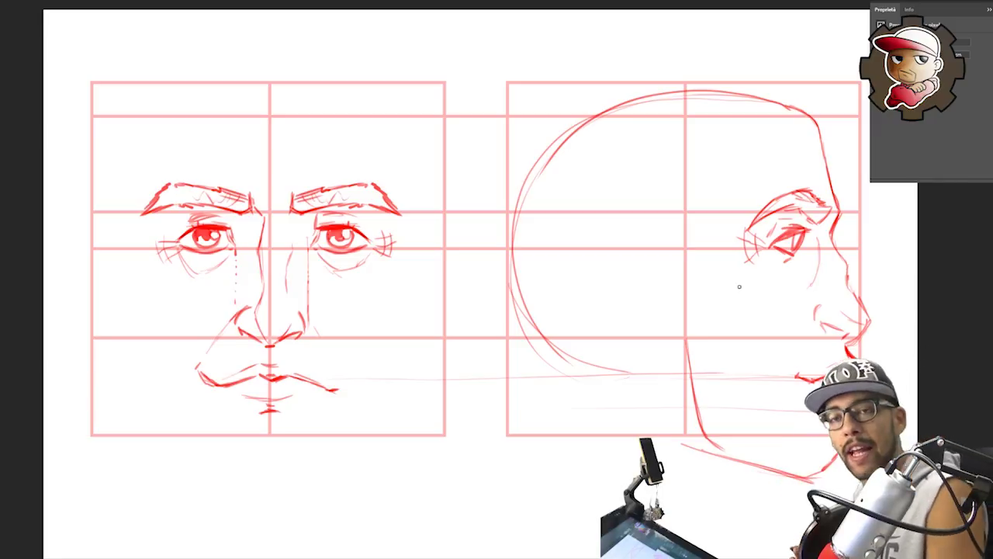
Mark the brow-to-nose height between the two grids with a bracket, and draw arrows pointing at it.
{"action": "left_click_drag", "start_coordinate": [474, 211], "coordinate": [474, 338]}
{"action": "left_click_drag", "start_coordinate": [464, 339], "coordinate": [486, 338]}
{"action": "left_click_drag", "start_coordinate": [460, 209], "coordinate": [487, 211]}
{"action": "left_click_drag", "start_coordinate": [636, 142], "coordinate": [480, 310]}
{"action": "left_click_drag", "start_coordinate": [532, 188], "coordinate": [481, 307]}
{"action": "left_click_drag", "start_coordinate": [570, 266], "coordinate": [481, 310]}
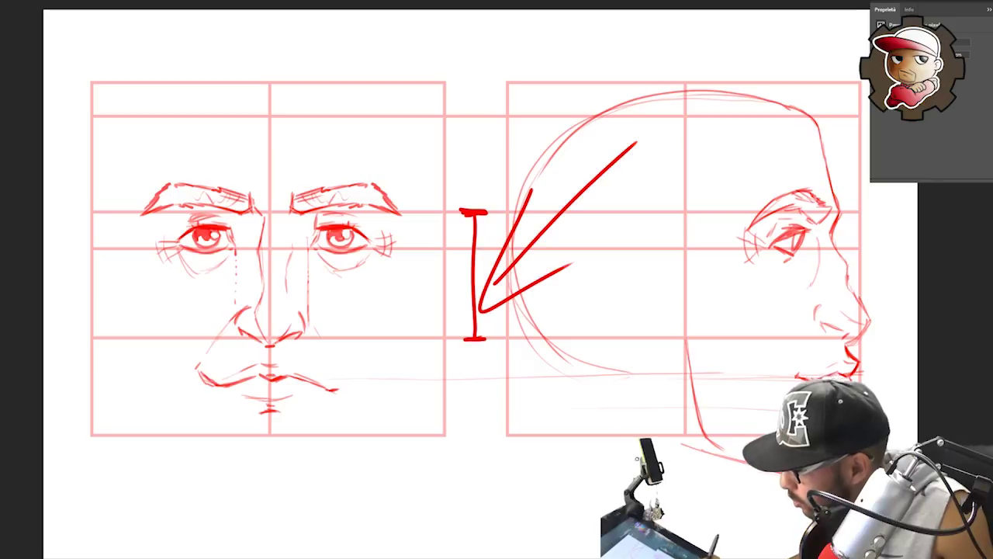
{"action": "left_click_drag", "start_coordinate": [636, 456], "coordinate": [497, 318]}
{"action": "left_click_drag", "start_coordinate": [570, 368], "coordinate": [496, 318]}
{"action": "left_click_drag", "start_coordinate": [516, 403], "coordinate": [495, 320]}
{"action": "left_click_drag", "start_coordinate": [341, 530], "coordinate": [448, 341]}
{"action": "left_click_drag", "start_coordinate": [416, 350], "coordinate": [468, 380]}
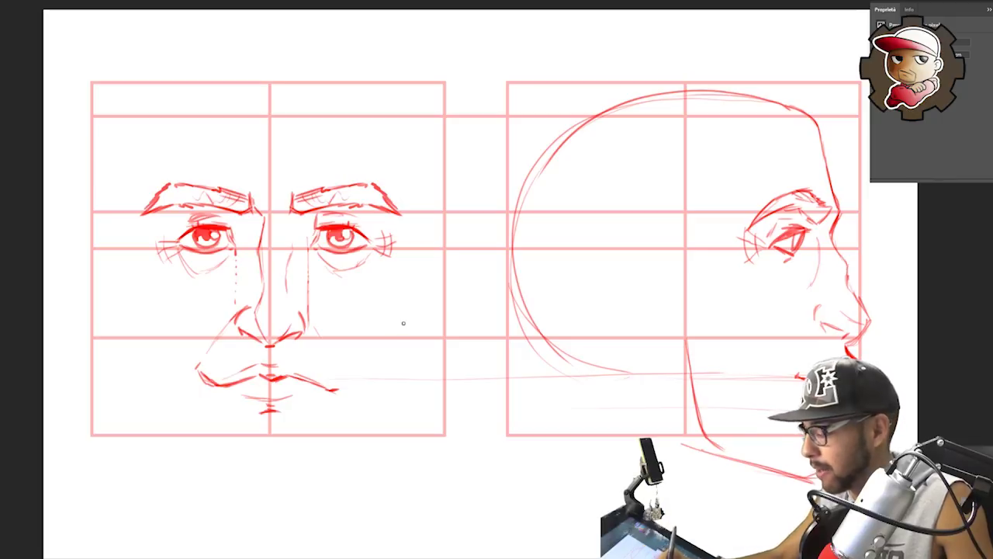
Draw the profile ear behind the vertical centre line, between the brow and nose guidelines, with a guide oval, bold contour and inner folds.
{"action": "left_click_drag", "start_coordinate": [602, 267], "coordinate": [659, 334]}
{"action": "left_click_drag", "start_coordinate": [621, 209], "coordinate": [631, 328]}
{"action": "left_click_drag", "start_coordinate": [632, 210], "coordinate": [621, 207]}
{"action": "mouse_move", "coordinate": [680, 284]}
{"action": "left_mouse_down"}
{"action": "mouse_move", "coordinate": [665, 237]}
{"action": "mouse_move", "coordinate": [640, 212]}
{"action": "mouse_move", "coordinate": [668, 251]}
{"action": "mouse_move", "coordinate": [635, 212]}
{"action": "left_mouse_up"}
{"action": "key", "text": "ctrl+z"}
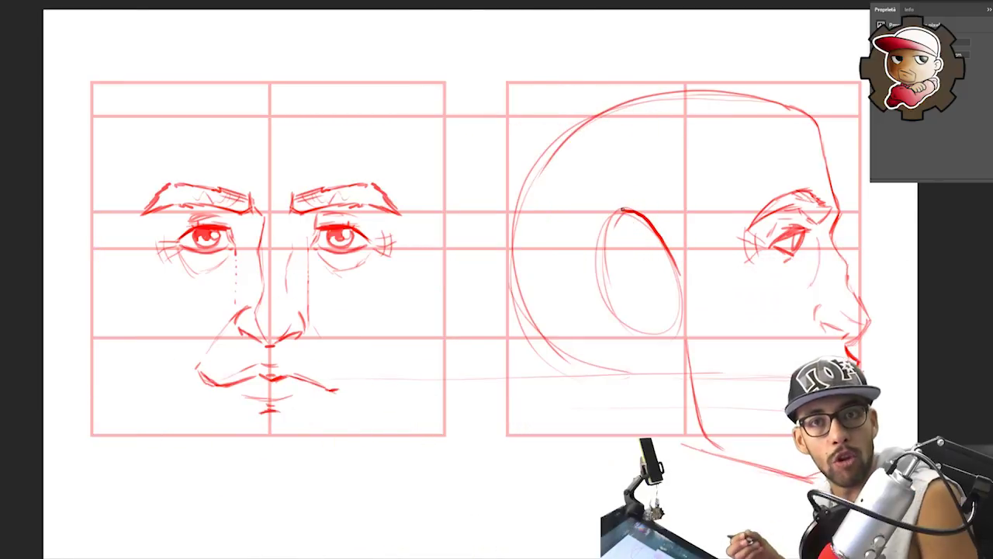
{"action": "mouse_move", "coordinate": [625, 213]}
{"action": "left_mouse_down"}
{"action": "mouse_move", "coordinate": [614, 223]}
{"action": "mouse_move", "coordinate": [603, 301]}
{"action": "mouse_move", "coordinate": [641, 327]}
{"action": "left_mouse_up"}
{"action": "key", "text": "ctrl+z"}
{"action": "mouse_move", "coordinate": [617, 217]}
{"action": "left_mouse_down"}
{"action": "mouse_move", "coordinate": [606, 303]}
{"action": "mouse_move", "coordinate": [651, 334]}
{"action": "mouse_move", "coordinate": [675, 341]}
{"action": "mouse_move", "coordinate": [679, 329]}
{"action": "left_mouse_up"}
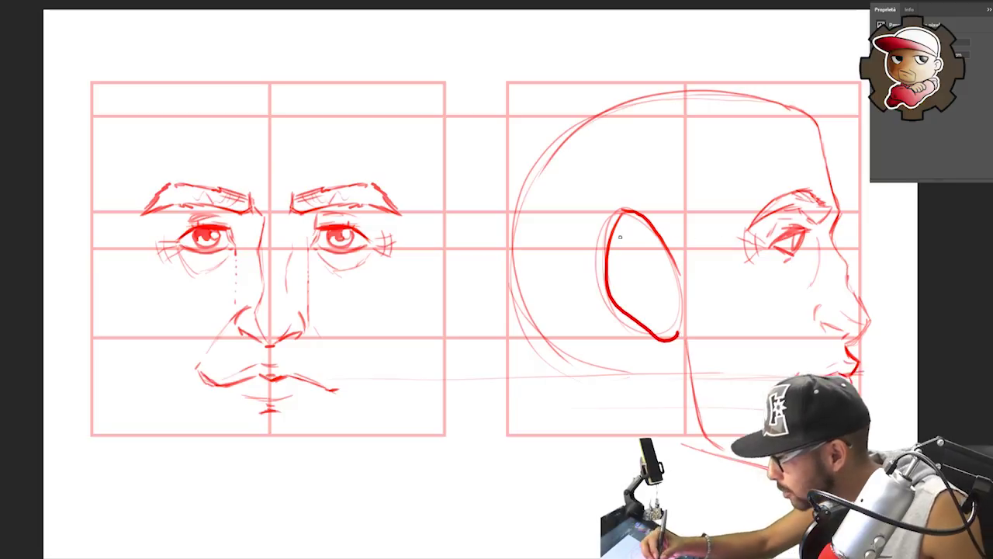
{"action": "mouse_move", "coordinate": [615, 278]}
{"action": "left_mouse_down"}
{"action": "mouse_move", "coordinate": [629, 228]}
{"action": "mouse_move", "coordinate": [659, 268]}
{"action": "mouse_move", "coordinate": [667, 313]}
{"action": "mouse_move", "coordinate": [640, 305]}
{"action": "mouse_move", "coordinate": [630, 281]}
{"action": "mouse_move", "coordinate": [656, 254]}
{"action": "mouse_move", "coordinate": [633, 265]}
{"action": "mouse_move", "coordinate": [642, 250]}
{"action": "left_mouse_up"}
{"action": "left_click_drag", "start_coordinate": [668, 328], "coordinate": [672, 332]}
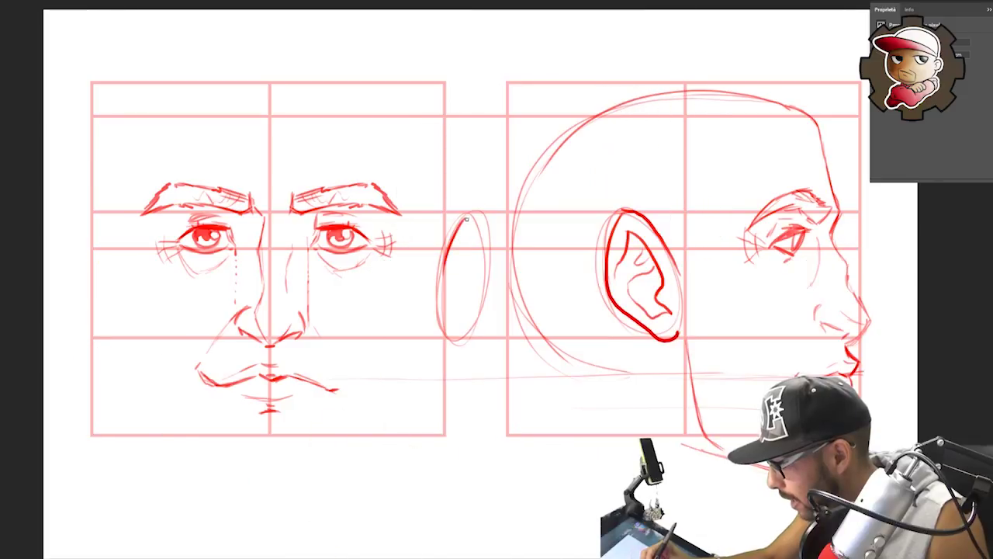
Draw the narrow front-view ear at the grid's right edge between the brow and nose guidelines, with its inner folds.
{"action": "mouse_move", "coordinate": [461, 220]}
{"action": "left_mouse_down"}
{"action": "mouse_move", "coordinate": [474, 216]}
{"action": "mouse_move", "coordinate": [481, 237]}
{"action": "mouse_move", "coordinate": [465, 318]}
{"action": "mouse_move", "coordinate": [446, 339]}
{"action": "left_mouse_up"}
{"action": "mouse_move", "coordinate": [478, 281]}
{"action": "left_mouse_down"}
{"action": "mouse_move", "coordinate": [462, 262]}
{"action": "mouse_move", "coordinate": [454, 292]}
{"action": "left_mouse_up"}
{"action": "key", "text": "ctrl+z"}
{"action": "left_click_drag", "start_coordinate": [477, 234], "coordinate": [464, 248]}
{"action": "left_click_drag", "start_coordinate": [463, 257], "coordinate": [450, 280]}
{"action": "left_click_drag", "start_coordinate": [458, 262], "coordinate": [447, 292]}
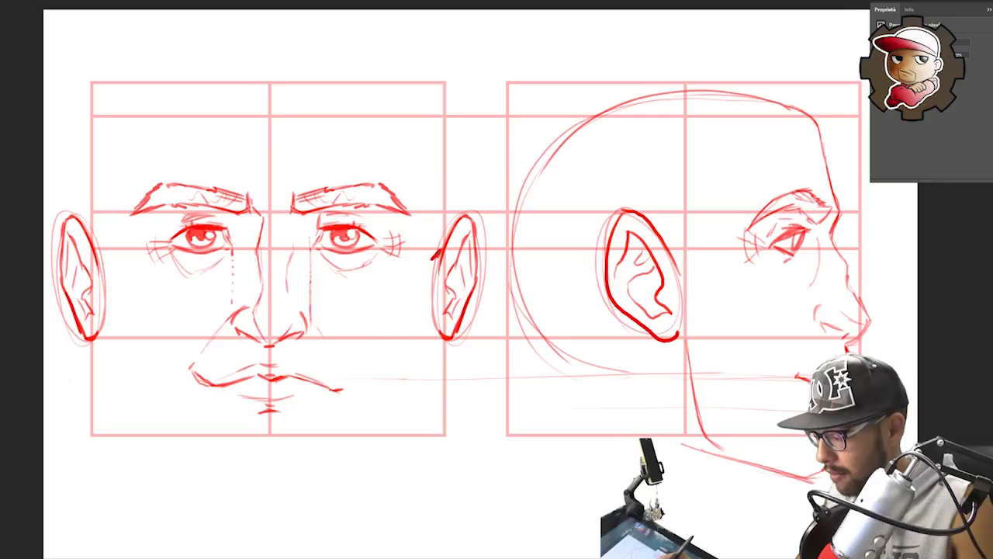
Try several cheekbone contours running from the front view's right ear towards the mouth corner, undoing each one.
{"action": "left_click_drag", "start_coordinate": [436, 260], "coordinate": [350, 387]}
{"action": "key", "text": "ctrl+z"}
{"action": "left_click_drag", "start_coordinate": [437, 254], "coordinate": [350, 388]}
{"action": "key", "text": "ctrl+z"}
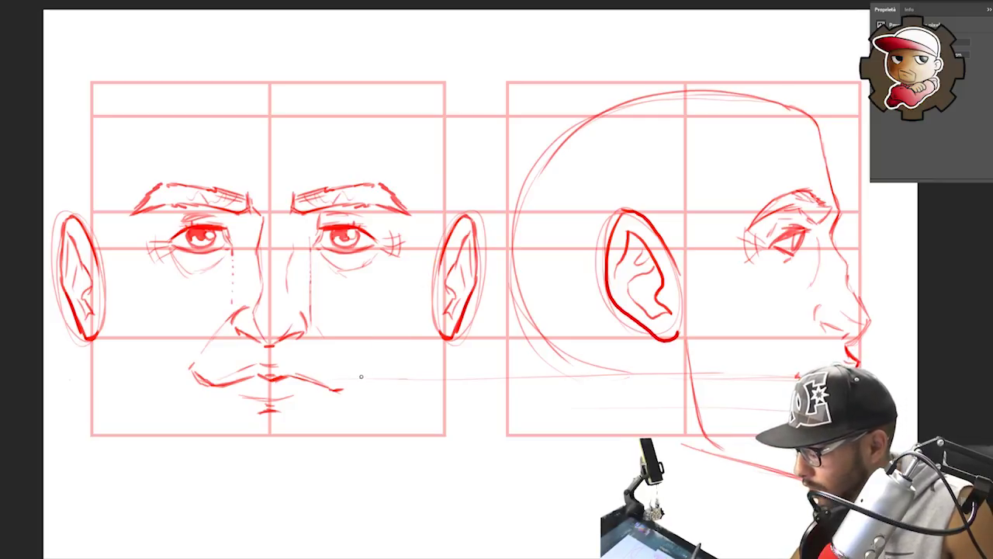
{"action": "mouse_move", "coordinate": [362, 372]}
{"action": "left_mouse_down"}
{"action": "mouse_move", "coordinate": [428, 262]}
{"action": "mouse_move", "coordinate": [413, 307]}
{"action": "mouse_move", "coordinate": [380, 335]}
{"action": "left_mouse_up"}
{"action": "key", "text": "ctrl+z"}
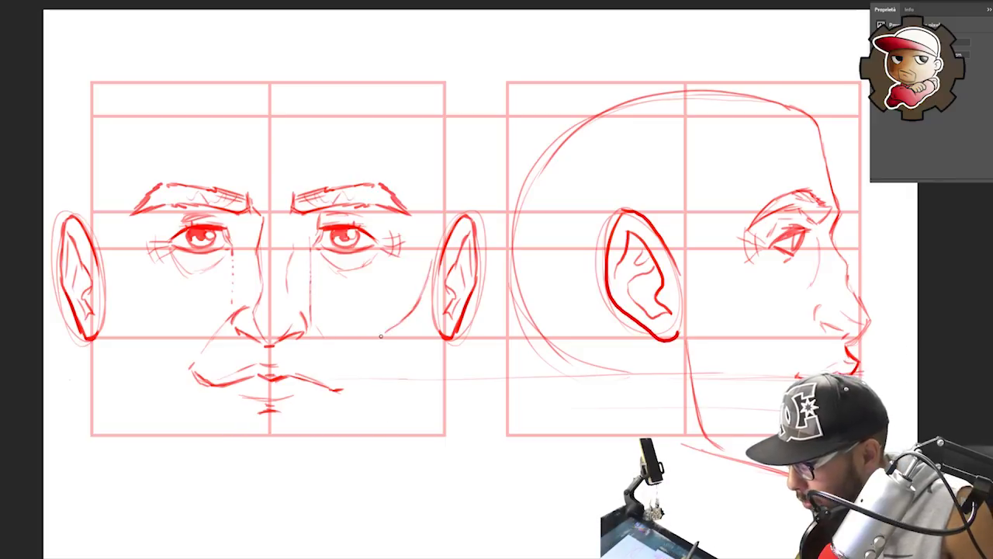
{"action": "key", "text": "ctrl+alt+z"}
{"action": "key", "text": "ctrl+alt+z"}
{"action": "key", "text": "ctrl+alt+z"}
{"action": "key", "text": "ctrl+alt+z"}
{"action": "left_click_drag", "start_coordinate": [434, 254], "coordinate": [418, 305]}
{"action": "key", "text": "ctrl+alt+z"}
{"action": "mouse_move", "coordinate": [440, 255]}
{"action": "left_mouse_down"}
{"action": "mouse_move", "coordinate": [411, 332]}
{"action": "mouse_move", "coordinate": [423, 308]}
{"action": "left_mouse_up"}
{"action": "key", "text": "ctrl+alt+z"}
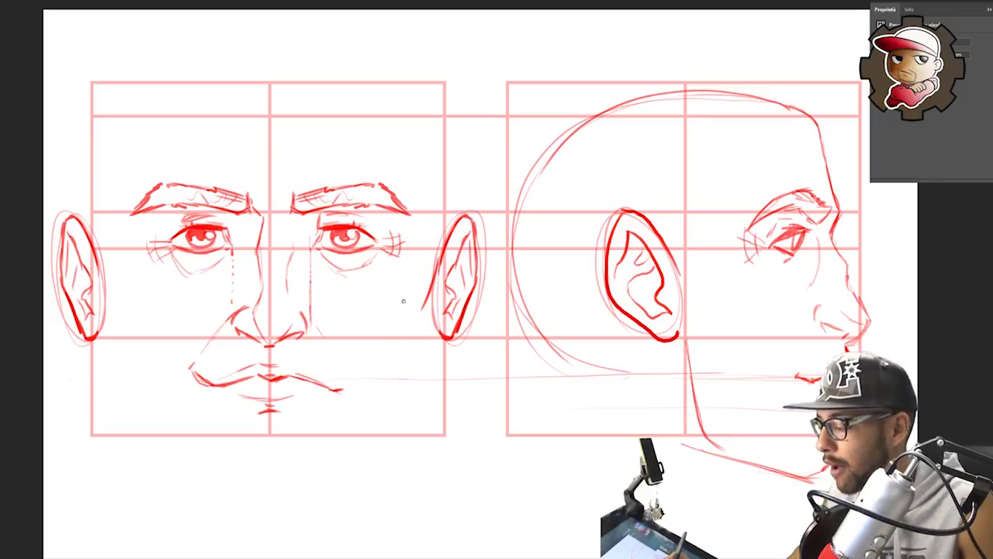
{"action": "key", "text": "ctrl+alt+z"}
Draw a bold, hatched cheekbone contour and a cheek line beside the nose in the front view's right half, and undo the strokes.
{"action": "mouse_move", "coordinate": [436, 260]}
{"action": "left_mouse_down"}
{"action": "mouse_move", "coordinate": [423, 299]}
{"action": "mouse_move", "coordinate": [377, 333]}
{"action": "mouse_move", "coordinate": [357, 388]}
{"action": "left_mouse_up"}
{"action": "left_click_drag", "start_coordinate": [380, 336], "coordinate": [379, 347]}
{"action": "left_click_drag", "start_coordinate": [393, 329], "coordinate": [381, 345]}
{"action": "mouse_move", "coordinate": [412, 315]}
{"action": "left_mouse_down"}
{"action": "mouse_move", "coordinate": [392, 336]}
{"action": "mouse_move", "coordinate": [352, 332]}
{"action": "left_mouse_up"}
{"action": "left_click_drag", "start_coordinate": [315, 276], "coordinate": [351, 330]}
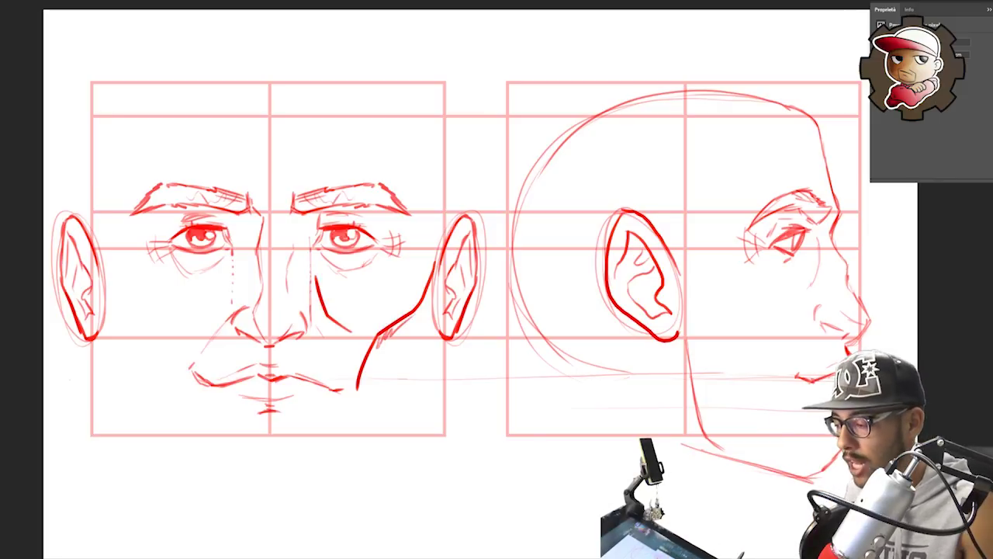
{"action": "key", "text": "ctrl+z"}
{"action": "key", "text": "ctrl+z"}
{"action": "key", "text": "ctrl+z"}
{"action": "key", "text": "ctrl+z"}
Sketch light cheekbone lines and cheek folds on both sides of the front-view face, and a cheek line in the profile.
{"action": "mouse_move", "coordinate": [431, 265]}
{"action": "left_mouse_down"}
{"action": "mouse_move", "coordinate": [409, 321]}
{"action": "mouse_move", "coordinate": [357, 374]}
{"action": "left_mouse_up"}
{"action": "left_click_drag", "start_coordinate": [329, 311], "coordinate": [342, 332]}
{"action": "left_click_drag", "start_coordinate": [324, 288], "coordinate": [338, 327]}
{"action": "left_click_drag", "start_coordinate": [227, 283], "coordinate": [200, 332]}
{"action": "left_click_drag", "start_coordinate": [112, 264], "coordinate": [176, 369]}
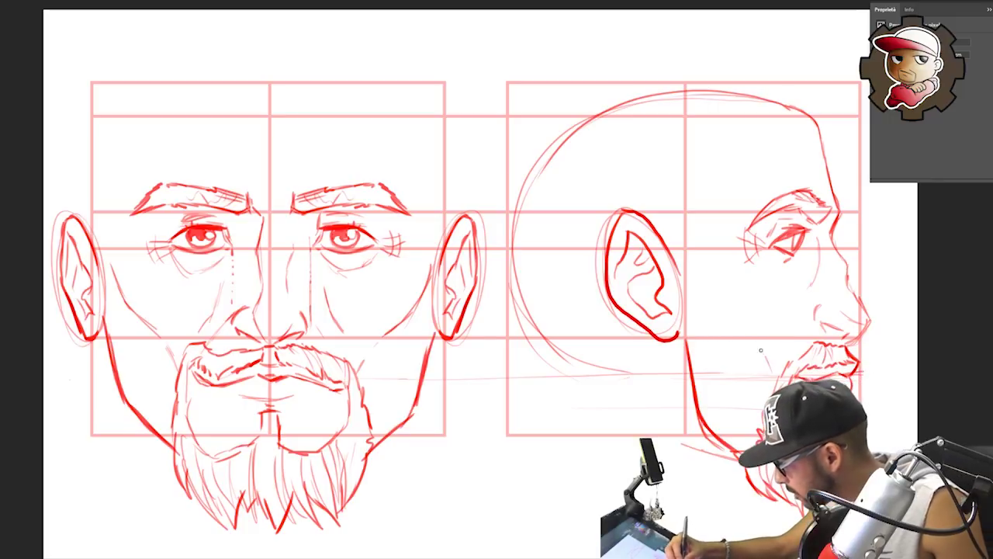
{"action": "left_click_drag", "start_coordinate": [761, 350], "coordinate": [718, 285]}
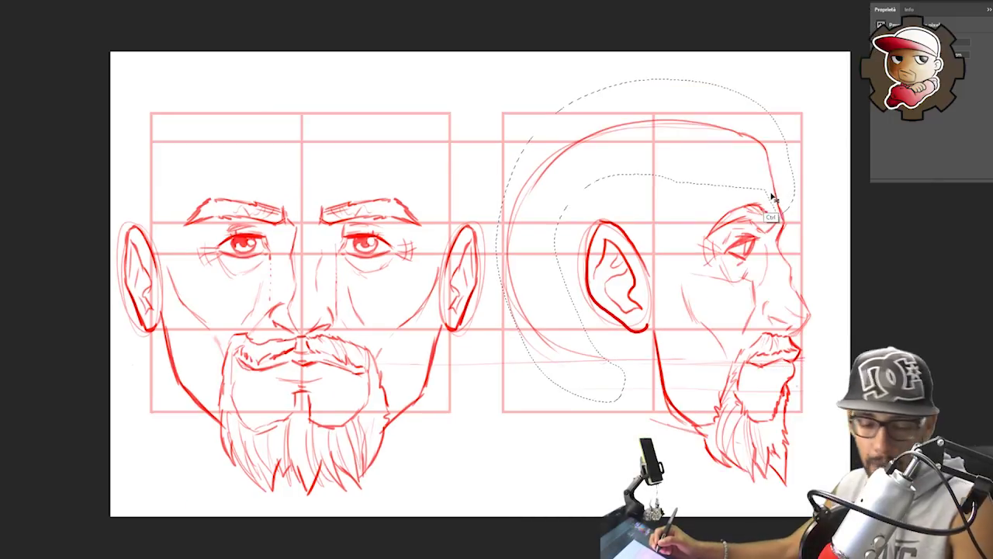
Transform the selected profile skull outline to meet the top and rear edges of its grid.
{"action": "key", "text": "ctrl+t"}
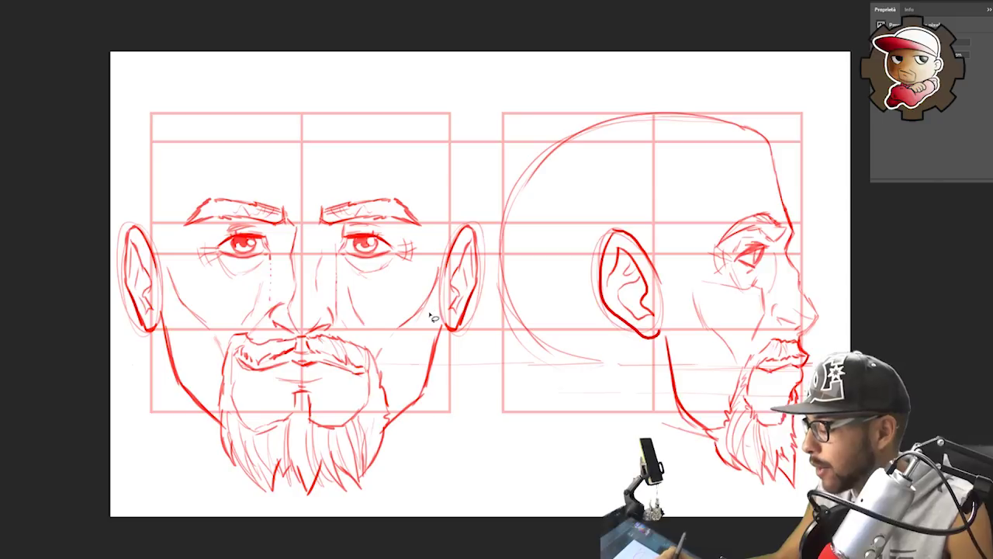
Select the front view's right ear and jaw side, narrow them inward towards the face, and clear the selection.
{"action": "mouse_move", "coordinate": [391, 351]}
{"action": "left_mouse_down"}
{"action": "mouse_move", "coordinate": [412, 281]}
{"action": "mouse_move", "coordinate": [485, 206]}
{"action": "mouse_move", "coordinate": [481, 325]}
{"action": "mouse_move", "coordinate": [422, 418]}
{"action": "mouse_move", "coordinate": [399, 429]}
{"action": "mouse_move", "coordinate": [392, 403]}
{"action": "left_mouse_up"}
{"action": "key", "text": "ctrl+t"}
{"action": "left_click_drag", "start_coordinate": [495, 311], "coordinate": [487, 304]}
{"action": "key", "text": "Return"}
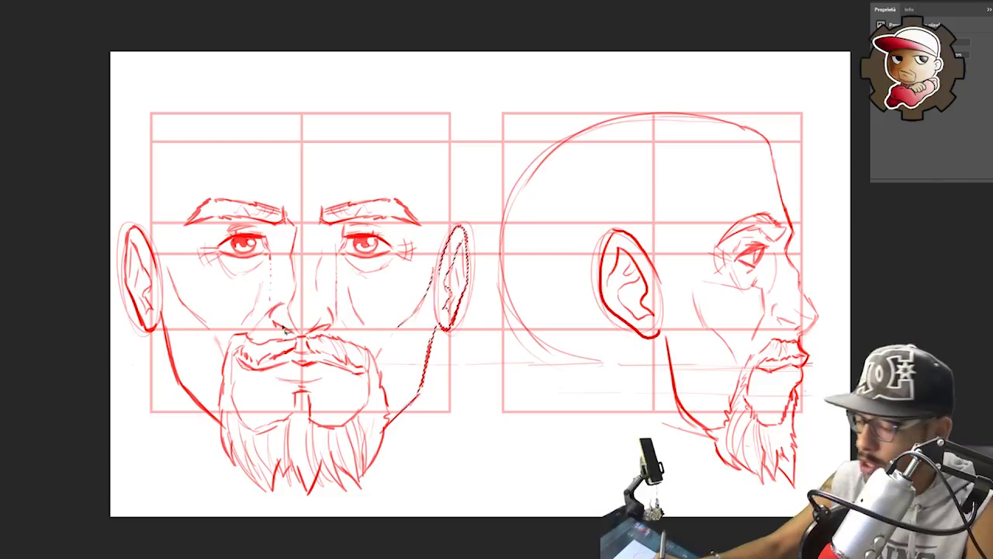
{"action": "key", "text": "ctrl+d"}
Select the front view's left ear and jaw side and squeeze their outer edge inward towards the face.
{"action": "mouse_move", "coordinate": [211, 337]}
{"action": "left_mouse_down"}
{"action": "mouse_move", "coordinate": [114, 200]}
{"action": "mouse_move", "coordinate": [127, 308]}
{"action": "mouse_move", "coordinate": [160, 400]}
{"action": "mouse_move", "coordinate": [221, 435]}
{"action": "left_mouse_up"}
{"action": "key", "text": "ctrl+t"}
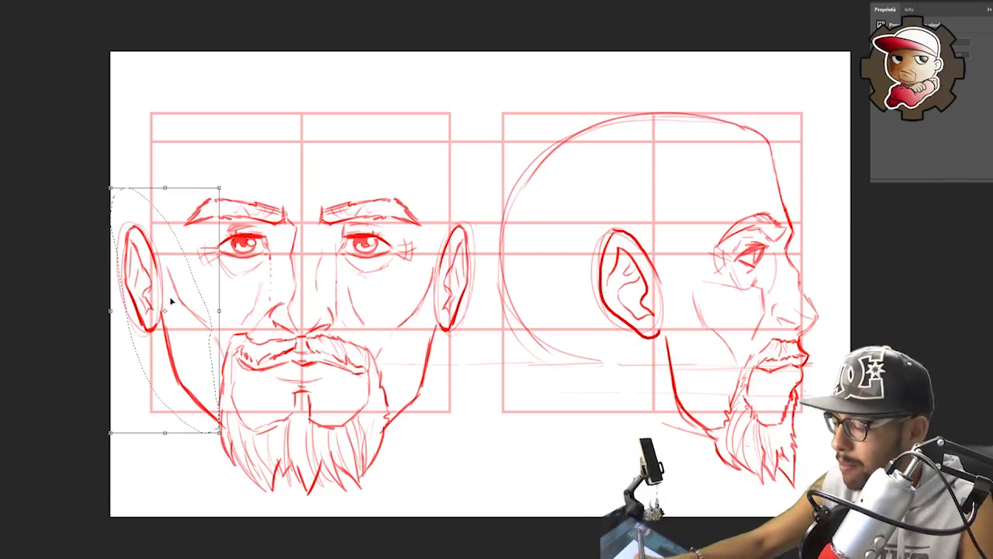
{"action": "left_click_drag", "start_coordinate": [111, 309], "coordinate": [118, 309]}
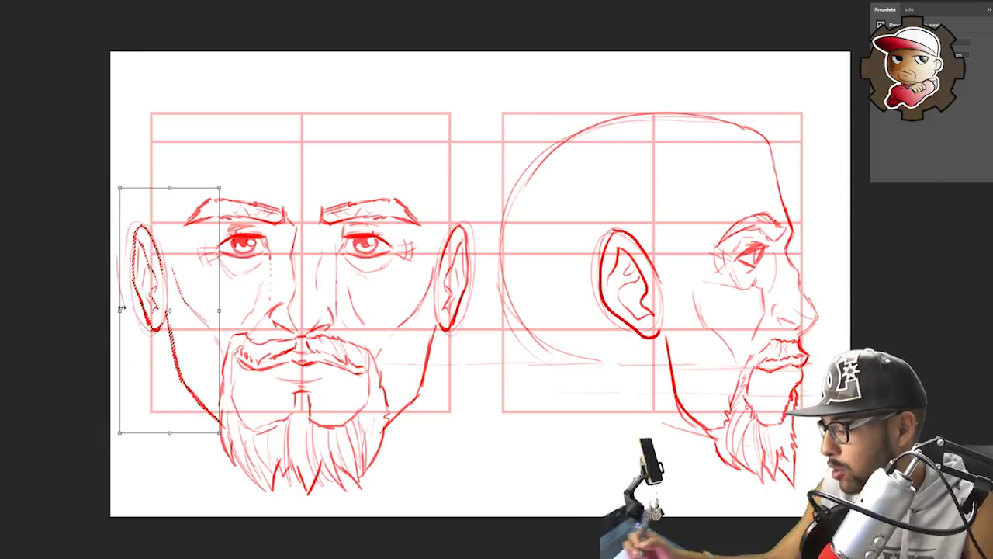
{"action": "key", "text": "Return"}
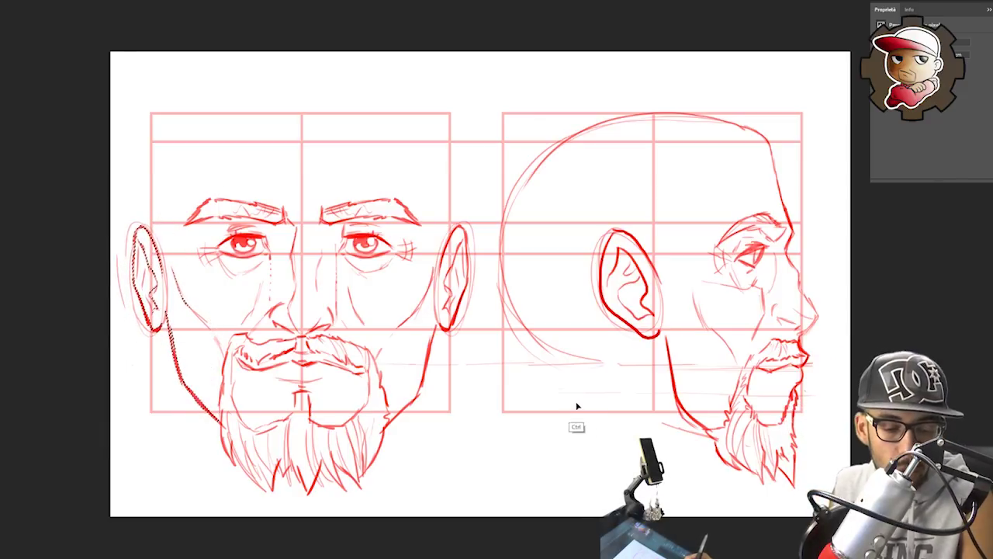
Sketch a small turned head below and between the grids from a skull ball and jaw, with a curved face midline and horizontal guideline.
{"action": "mouse_move", "coordinate": [471, 418]}
{"action": "left_mouse_down"}
{"action": "mouse_move", "coordinate": [510, 438]}
{"action": "mouse_move", "coordinate": [489, 409]}
{"action": "left_mouse_up"}
{"action": "mouse_move", "coordinate": [504, 460]}
{"action": "left_mouse_down", "text": "ctrl"}
{"action": "mouse_move", "coordinate": [542, 466]}
{"action": "mouse_move", "coordinate": [582, 396]}
{"action": "left_mouse_up", "text": "ctrl"}
{"action": "key", "text": "ctrl+z"}
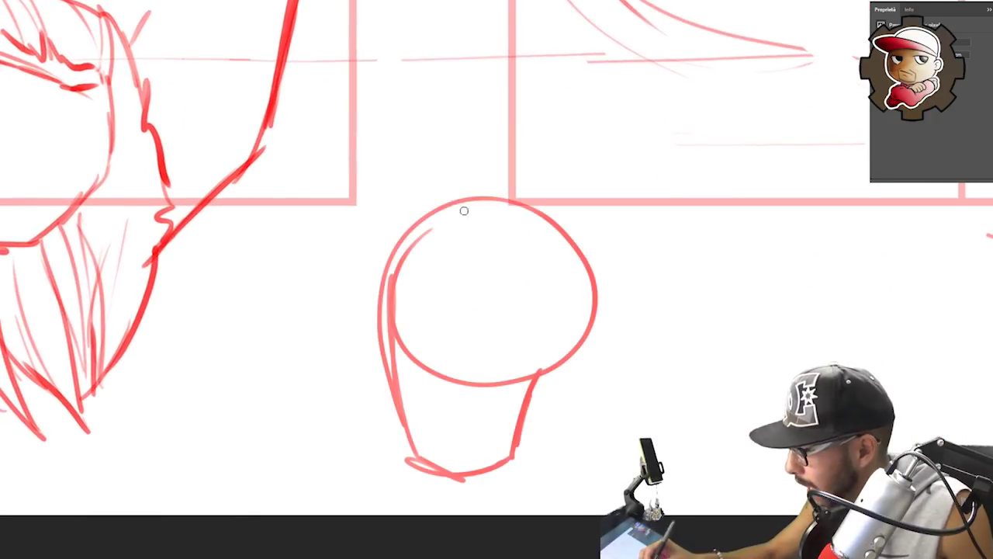
{"action": "mouse_move", "coordinate": [458, 207]}
{"action": "left_mouse_down"}
{"action": "mouse_move", "coordinate": [437, 294]}
{"action": "mouse_move", "coordinate": [442, 470]}
{"action": "left_mouse_up"}
{"action": "mouse_move", "coordinate": [385, 330]}
{"action": "left_mouse_down"}
{"action": "mouse_move", "coordinate": [580, 356]}
{"action": "mouse_move", "coordinate": [502, 375]}
{"action": "mouse_move", "coordinate": [579, 355]}
{"action": "left_mouse_up"}
{"action": "key", "text": "ctrl+z"}
{"action": "key", "text": "ctrl+z"}
Mark the hairline, brow and nose levels on the small head's midline, and add its nose, mouth, eyes and near eyebrow.
{"action": "left_click_drag", "start_coordinate": [440, 239], "coordinate": [456, 241]}
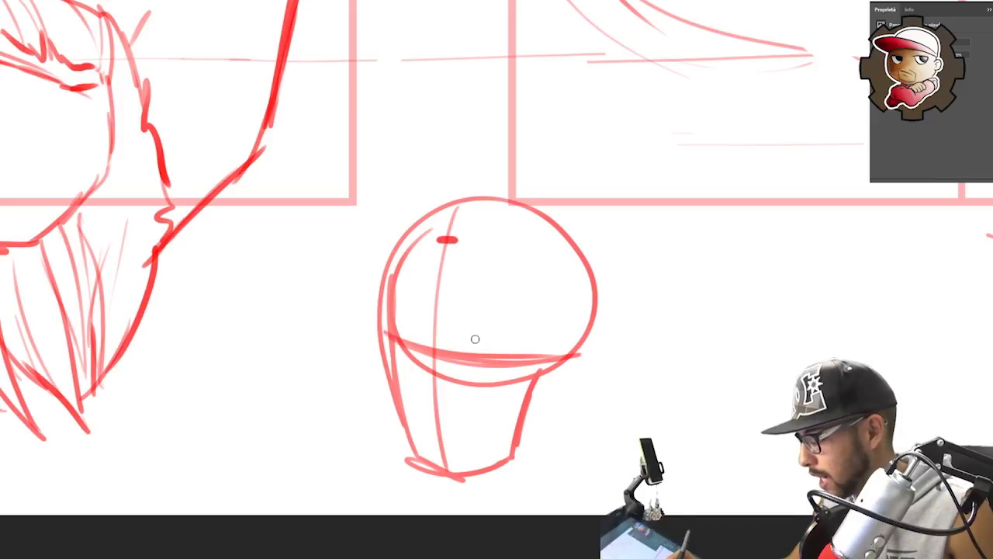
{"action": "left_click_drag", "start_coordinate": [429, 323], "coordinate": [441, 323]}
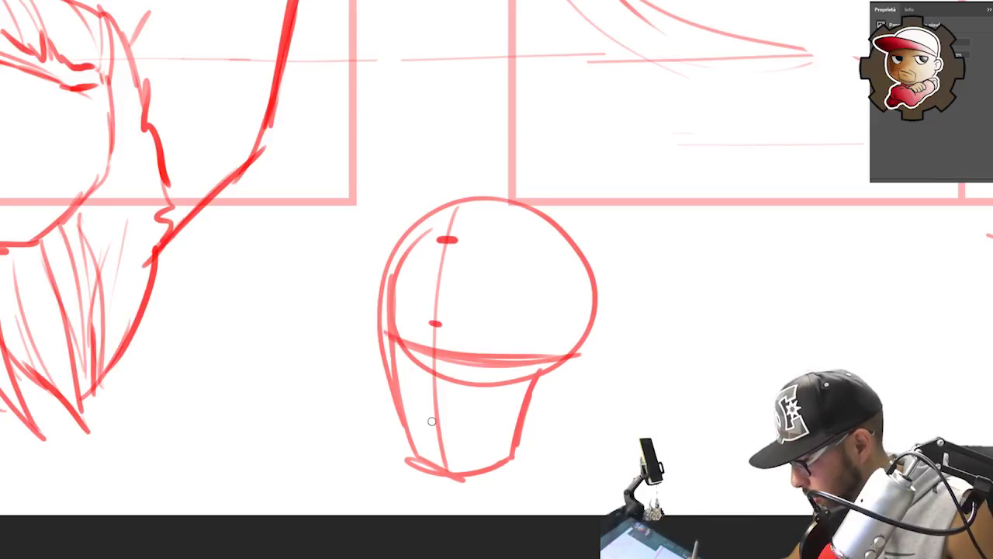
{"action": "left_click_drag", "start_coordinate": [429, 405], "coordinate": [441, 405]}
{"action": "mouse_move", "coordinate": [434, 447]}
{"action": "left_mouse_down"}
{"action": "mouse_move", "coordinate": [448, 447]}
{"action": "mouse_move", "coordinate": [459, 420]}
{"action": "mouse_move", "coordinate": [418, 392]}
{"action": "mouse_move", "coordinate": [436, 321]}
{"action": "mouse_move", "coordinate": [469, 350]}
{"action": "left_mouse_up"}
{"action": "left_click_drag", "start_coordinate": [408, 344], "coordinate": [407, 332]}
{"action": "left_click_drag", "start_coordinate": [461, 325], "coordinate": [495, 332]}
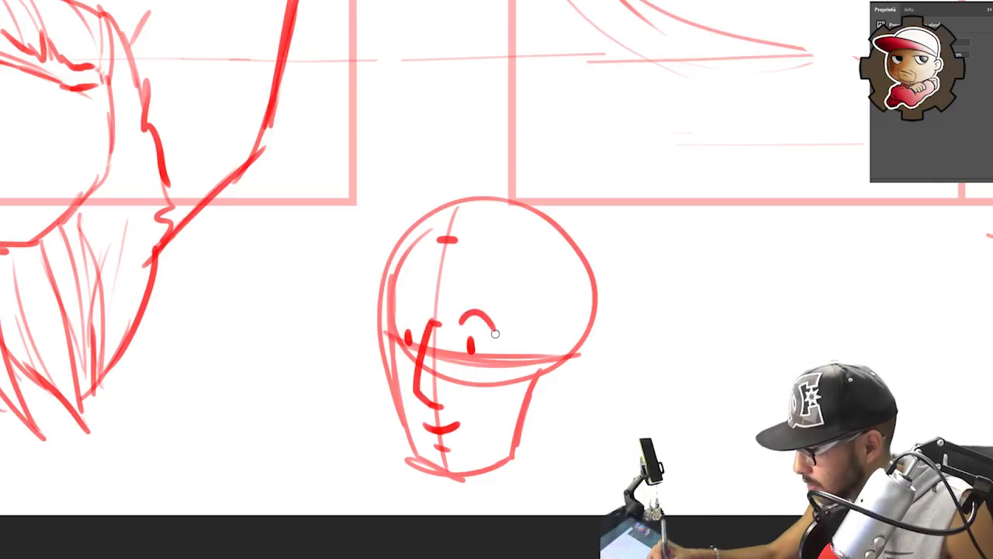
Add the far eyebrow and rough hairline and jaw strokes to the small turned head.
{"action": "left_click_drag", "start_coordinate": [419, 314], "coordinate": [396, 320]}
{"action": "mouse_move", "coordinate": [444, 237]}
{"action": "left_mouse_down"}
{"action": "mouse_move", "coordinate": [541, 284]}
{"action": "mouse_move", "coordinate": [537, 341]}
{"action": "mouse_move", "coordinate": [395, 326]}
{"action": "left_mouse_up"}
{"action": "left_click_drag", "start_coordinate": [560, 350], "coordinate": [527, 400]}
{"action": "mouse_move", "coordinate": [574, 362]}
{"action": "left_mouse_down"}
{"action": "mouse_move", "coordinate": [618, 208]}
{"action": "mouse_move", "coordinate": [577, 160]}
{"action": "mouse_move", "coordinate": [521, 134]}
{"action": "mouse_move", "coordinate": [417, 240]}
{"action": "left_mouse_up"}
{"action": "left_click_drag", "start_coordinate": [519, 365], "coordinate": [468, 424]}
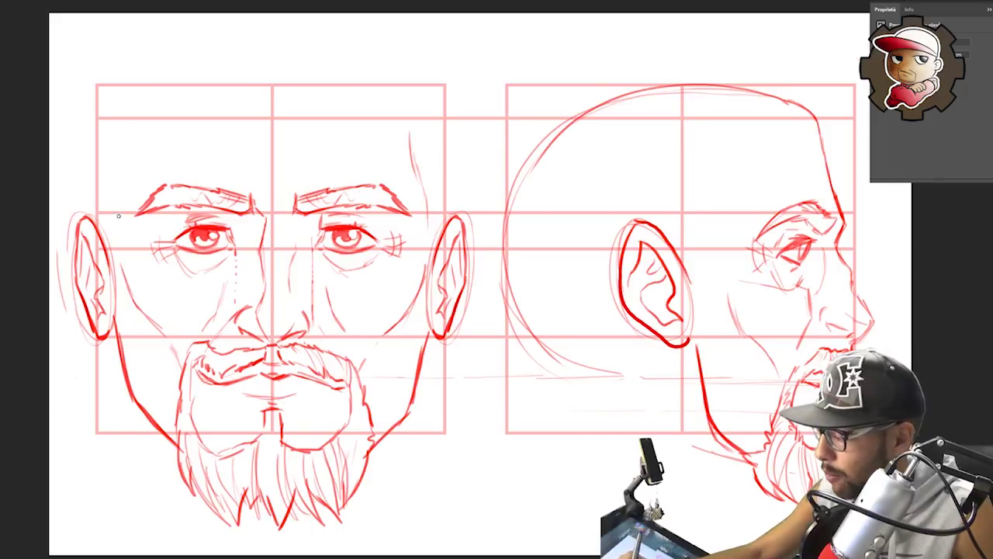
Draw the front-view skull outline from the ears over the top of the grid, with a hairline peaking at the centre line.
{"action": "left_click_drag", "start_coordinate": [118, 217], "coordinate": [136, 162]}
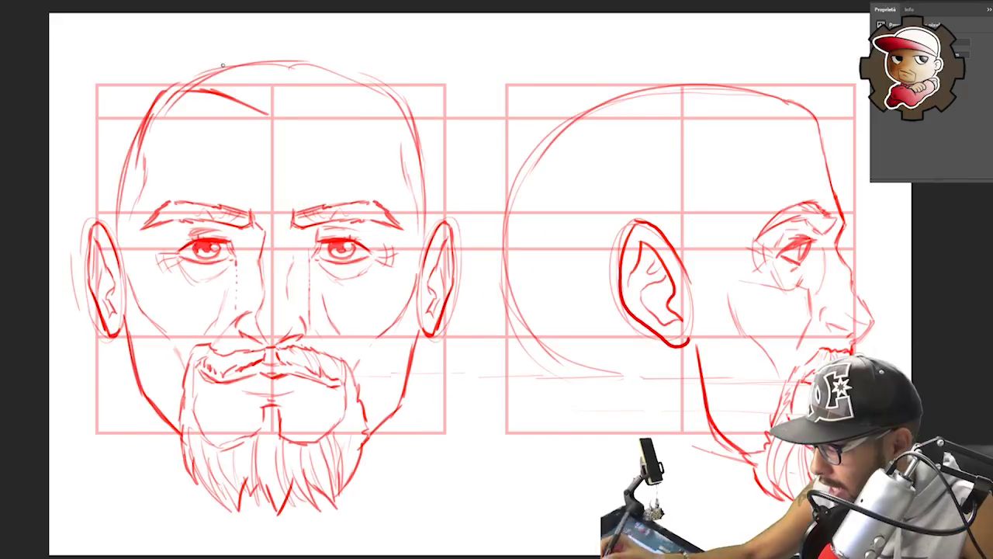
{"action": "mouse_move", "coordinate": [274, 113]}
{"action": "left_mouse_down"}
{"action": "mouse_move", "coordinate": [375, 92]}
{"action": "mouse_move", "coordinate": [400, 116]}
{"action": "mouse_move", "coordinate": [420, 199]}
{"action": "left_mouse_up"}
Sketch the front view's short side hair and spiky upswept locks rising from the hairline.
{"action": "mouse_move", "coordinate": [108, 242]}
{"action": "left_mouse_down"}
{"action": "mouse_move", "coordinate": [152, 67]}
{"action": "mouse_move", "coordinate": [149, 35]}
{"action": "left_mouse_up"}
{"action": "left_click_drag", "start_coordinate": [168, 90], "coordinate": [163, 37]}
{"action": "mouse_move", "coordinate": [185, 81]}
{"action": "left_mouse_down"}
{"action": "mouse_move", "coordinate": [177, 40]}
{"action": "mouse_move", "coordinate": [189, 48]}
{"action": "left_mouse_up"}
{"action": "left_click_drag", "start_coordinate": [169, 12], "coordinate": [260, 110]}
{"action": "left_click_drag", "start_coordinate": [199, 24], "coordinate": [250, 84]}
{"action": "left_click_drag", "start_coordinate": [246, 24], "coordinate": [259, 107]}
{"action": "left_click_drag", "start_coordinate": [278, 18], "coordinate": [255, 104]}
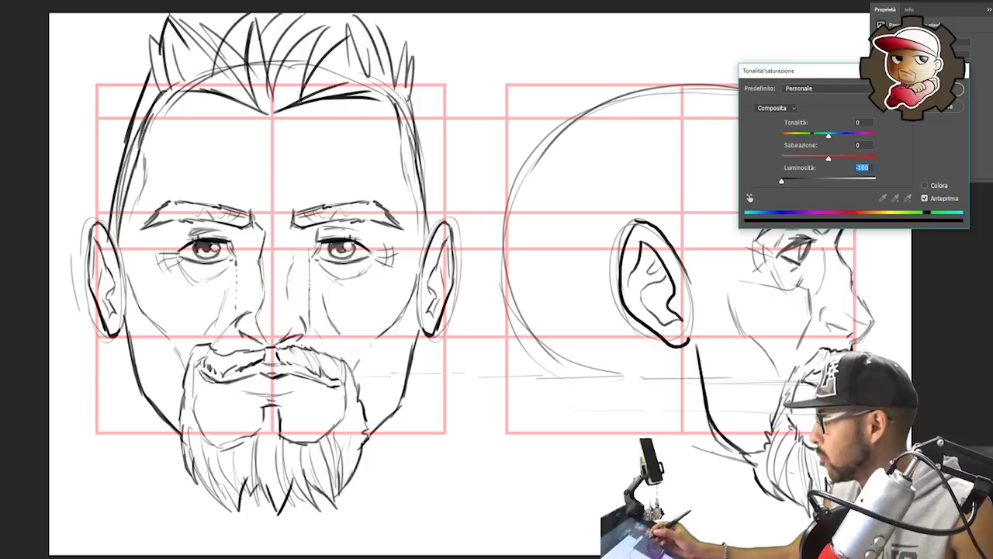
Turn the red sketch lines black with a Hue/Saturation adjustment at lightness -100.
{"action": "key", "text": "Return"}
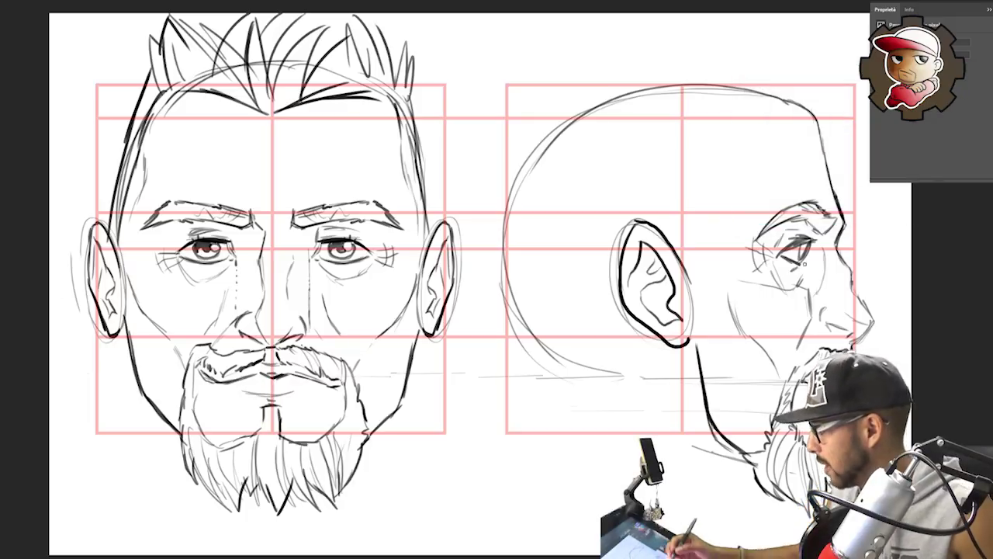
Draw the profile's hairline from the ear up to the forehead, with spiky upswept locks rising above the forehead.
{"action": "left_click_drag", "start_coordinate": [686, 266], "coordinate": [813, 118]}
{"action": "left_click_drag", "start_coordinate": [702, 103], "coordinate": [681, 152]}
{"action": "left_click_drag", "start_coordinate": [815, 124], "coordinate": [803, 59]}
{"action": "left_click_drag", "start_coordinate": [802, 108], "coordinate": [788, 26]}
{"action": "left_click_drag", "start_coordinate": [794, 89], "coordinate": [773, 36]}
{"action": "left_click_drag", "start_coordinate": [773, 105], "coordinate": [758, 10]}
{"action": "mouse_move", "coordinate": [762, 71]}
{"action": "left_mouse_down"}
{"action": "mouse_move", "coordinate": [721, 17]}
{"action": "mouse_move", "coordinate": [743, 14]}
{"action": "left_mouse_up"}
{"action": "left_click_drag", "start_coordinate": [744, 85], "coordinate": [729, 13]}
{"action": "left_click_drag", "start_coordinate": [732, 51], "coordinate": [693, 12]}
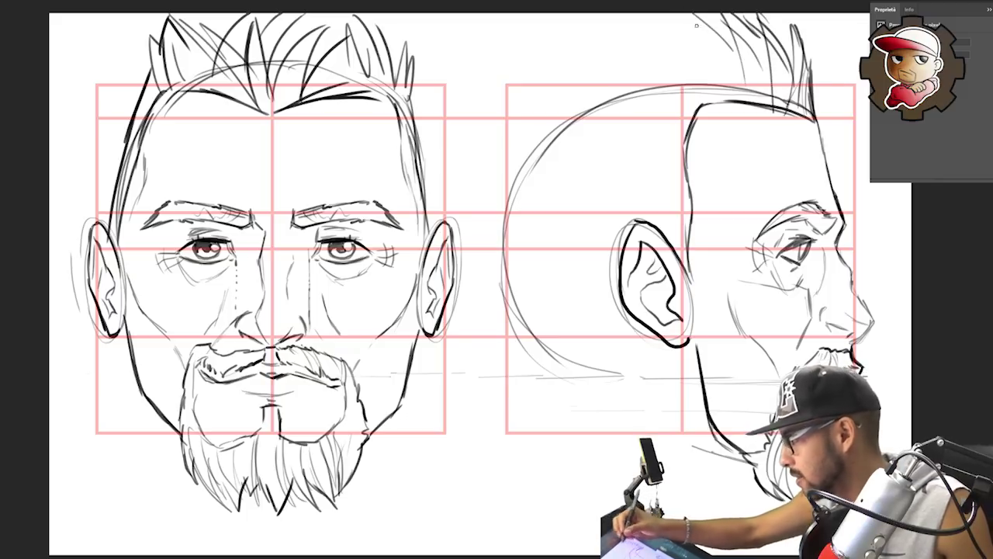
Extend the profile's hair with a small forelock, jagged locks over the crown and spikes at the back of the head.
{"action": "left_click_drag", "start_coordinate": [803, 108], "coordinate": [839, 62]}
{"action": "left_click_drag", "start_coordinate": [711, 83], "coordinate": [675, 19]}
{"action": "left_click_drag", "start_coordinate": [523, 152], "coordinate": [509, 96]}
{"action": "left_click_drag", "start_coordinate": [517, 135], "coordinate": [505, 80]}
Draw the back of the profile's head down to the nape, with a light construction line running from the nape to the ear.
{"action": "left_click_drag", "start_coordinate": [545, 346], "coordinate": [591, 400]}
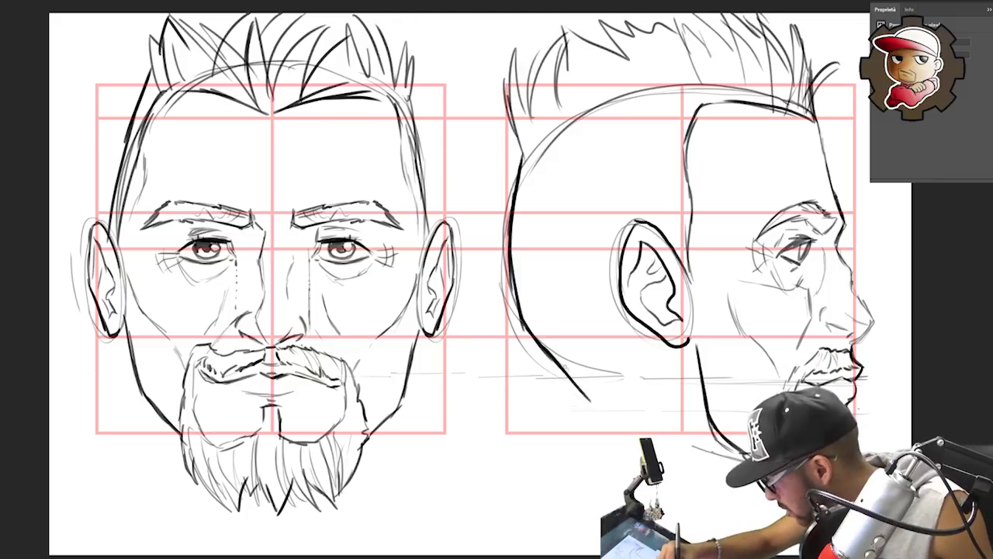
{"action": "left_click_drag", "start_coordinate": [565, 365], "coordinate": [595, 397]}
{"action": "mouse_move", "coordinate": [563, 368]}
{"action": "left_mouse_down"}
{"action": "mouse_move", "coordinate": [585, 388]}
{"action": "mouse_move", "coordinate": [659, 357]}
{"action": "left_mouse_up"}
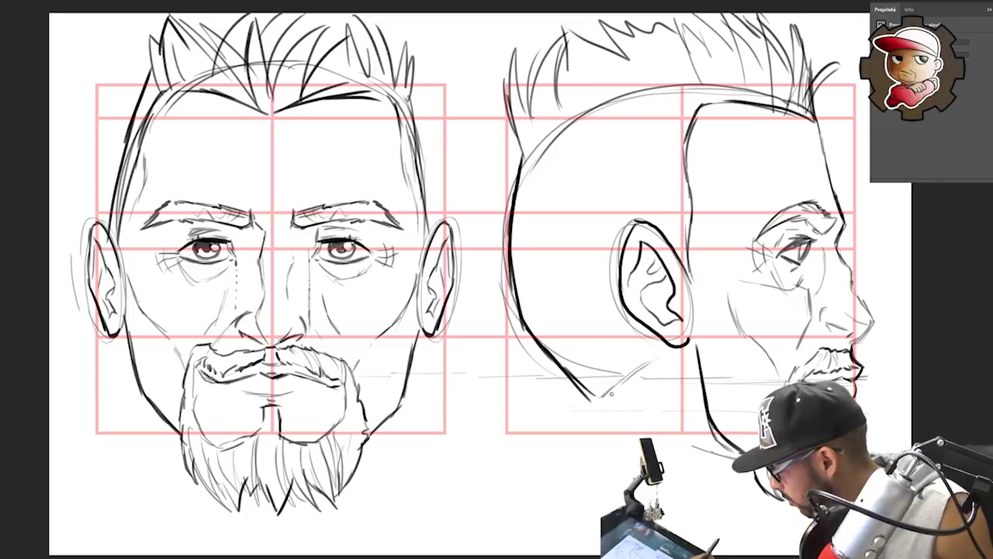
{"action": "left_click_drag", "start_coordinate": [608, 397], "coordinate": [668, 341]}
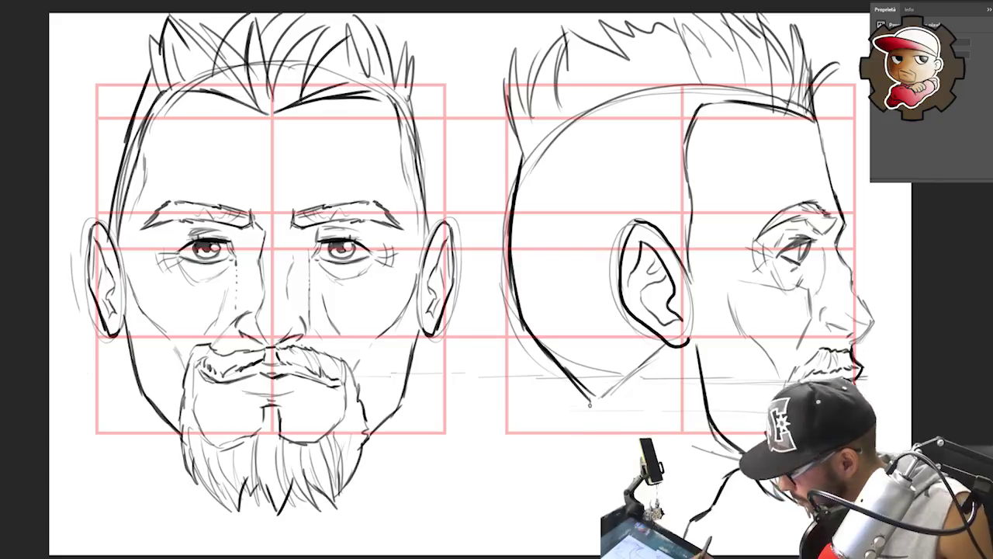
Draw the profile's neck lines down from the nape and ear, and add the slanted collar and shoulder curve.
{"action": "left_click_drag", "start_coordinate": [589, 400], "coordinate": [516, 504]}
{"action": "left_click_drag", "start_coordinate": [681, 347], "coordinate": [675, 527]}
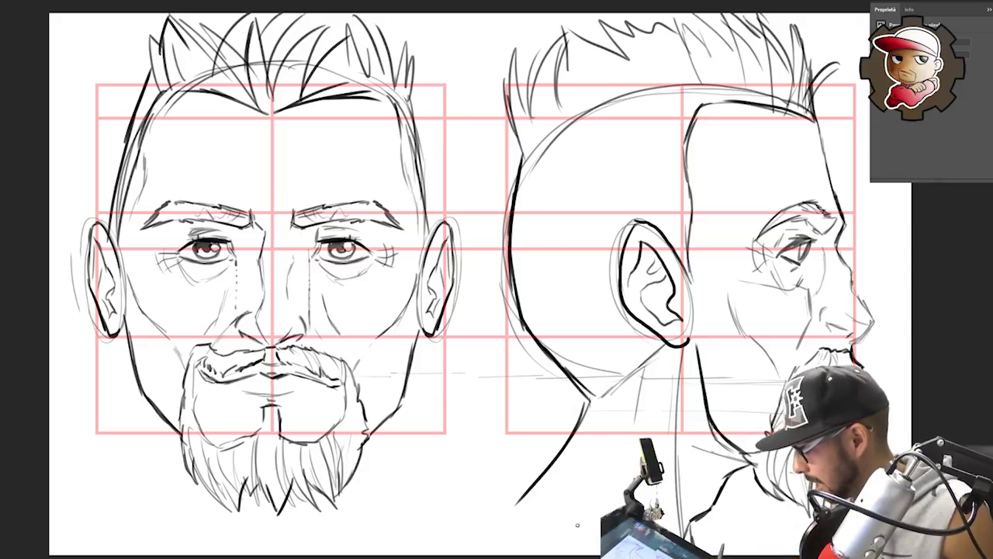
{"action": "mouse_move", "coordinate": [757, 533]}
{"action": "left_mouse_down"}
{"action": "mouse_move", "coordinate": [525, 434]}
{"action": "mouse_move", "coordinate": [510, 488]}
{"action": "left_mouse_up"}
{"action": "mouse_move", "coordinate": [589, 513]}
{"action": "left_mouse_down"}
{"action": "mouse_move", "coordinate": [509, 515]}
{"action": "mouse_move", "coordinate": [468, 556]}
{"action": "left_mouse_up"}
Sketch the front view's neck sides below the jaw and a curved neckline across the tip of the beard.
{"action": "left_click_drag", "start_coordinate": [173, 475], "coordinate": [402, 481]}
{"action": "left_click_drag", "start_coordinate": [126, 334], "coordinate": [159, 463]}
{"action": "left_click_drag", "start_coordinate": [418, 352], "coordinate": [388, 493]}
{"action": "mouse_move", "coordinate": [161, 427]}
{"action": "left_mouse_down"}
{"action": "mouse_move", "coordinate": [150, 477]}
{"action": "mouse_move", "coordinate": [198, 487]}
{"action": "left_mouse_up"}
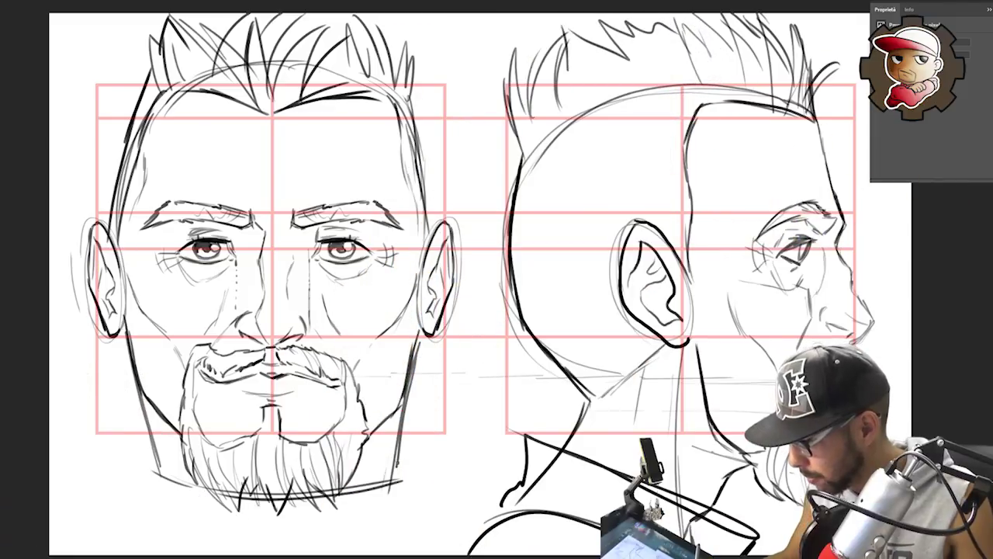
{"action": "left_click_drag", "start_coordinate": [395, 459], "coordinate": [436, 498]}
{"action": "key", "text": "ctrl+z"}
{"action": "left_click_drag", "start_coordinate": [380, 486], "coordinate": [414, 476]}
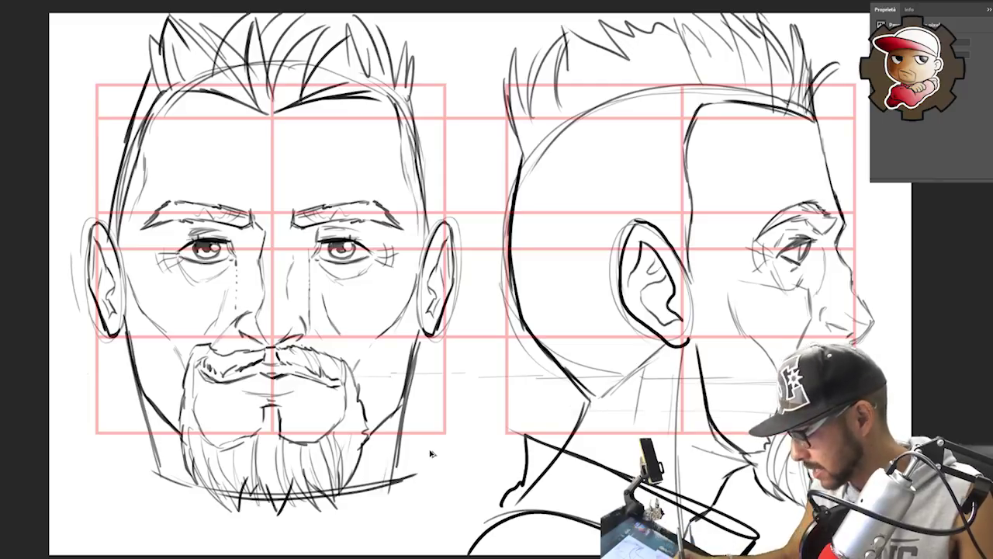
Draw the front view's upright collar around the neck, with its centre opening, sloping lower edges and shoulder lines.
{"action": "left_click_drag", "start_coordinate": [138, 427], "coordinate": [153, 502]}
{"action": "mouse_move", "coordinate": [374, 449]}
{"action": "left_mouse_down"}
{"action": "mouse_move", "coordinate": [410, 443]}
{"action": "mouse_move", "coordinate": [399, 532]}
{"action": "left_mouse_up"}
{"action": "left_click_drag", "start_coordinate": [287, 510], "coordinate": [286, 549]}
{"action": "left_click_drag", "start_coordinate": [138, 496], "coordinate": [269, 554]}
{"action": "left_click_drag", "start_coordinate": [305, 553], "coordinate": [425, 500]}
{"action": "left_click_drag", "start_coordinate": [147, 496], "coordinate": [62, 525]}
{"action": "left_click_drag", "start_coordinate": [414, 509], "coordinate": [475, 526]}
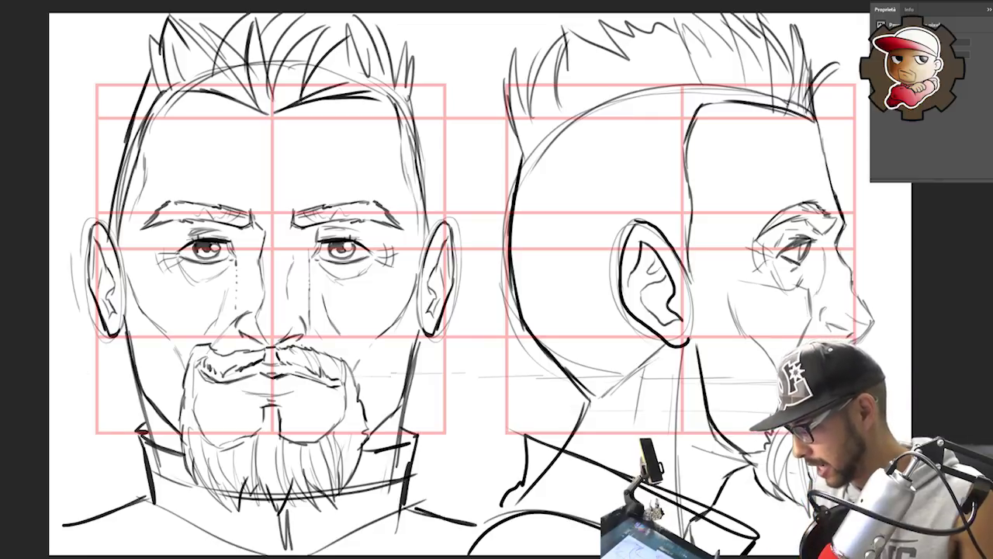
Add light wrinkle lines across the front view's forehead above the eyebrows.
{"action": "key", "text": "ctrl+minus"}
{"action": "key", "text": "ctrl+plus"}
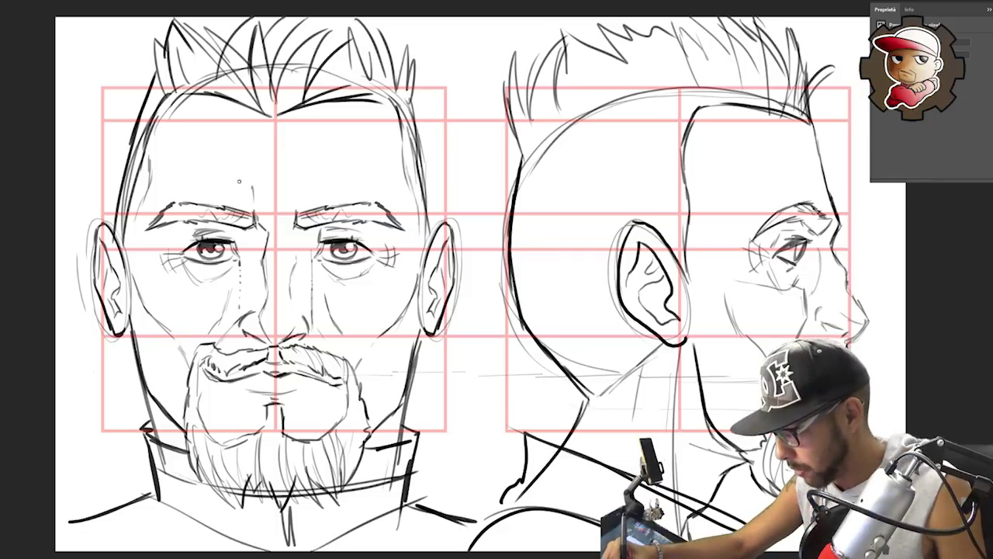
{"action": "left_click_drag", "start_coordinate": [339, 153], "coordinate": [370, 151]}
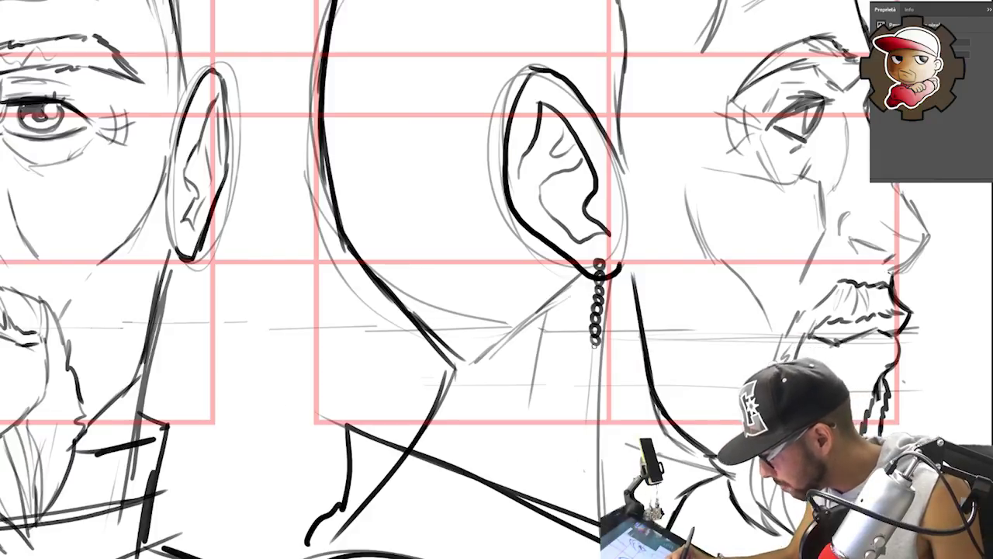
Draw an earring on the profile's earlobe, with a chain of small links and a rounded pendant.
{"action": "mouse_move", "coordinate": [595, 345]}
{"action": "left_mouse_down"}
{"action": "mouse_move", "coordinate": [540, 444]}
{"action": "mouse_move", "coordinate": [560, 461]}
{"action": "mouse_move", "coordinate": [596, 421]}
{"action": "mouse_move", "coordinate": [604, 363]}
{"action": "left_mouse_up"}
{"action": "key", "text": "ctrl+z"}
{"action": "left_click_drag", "start_coordinate": [668, 410], "coordinate": [640, 420]}
{"action": "left_click_drag", "start_coordinate": [792, 439], "coordinate": [756, 449]}
Draw dangling chain earrings with rounded pendants on both ears of the front view, shading one of them black.
{"action": "scroll", "coordinate": [325, 295], "scroll_direction": "up", "scroll_amount": 3}
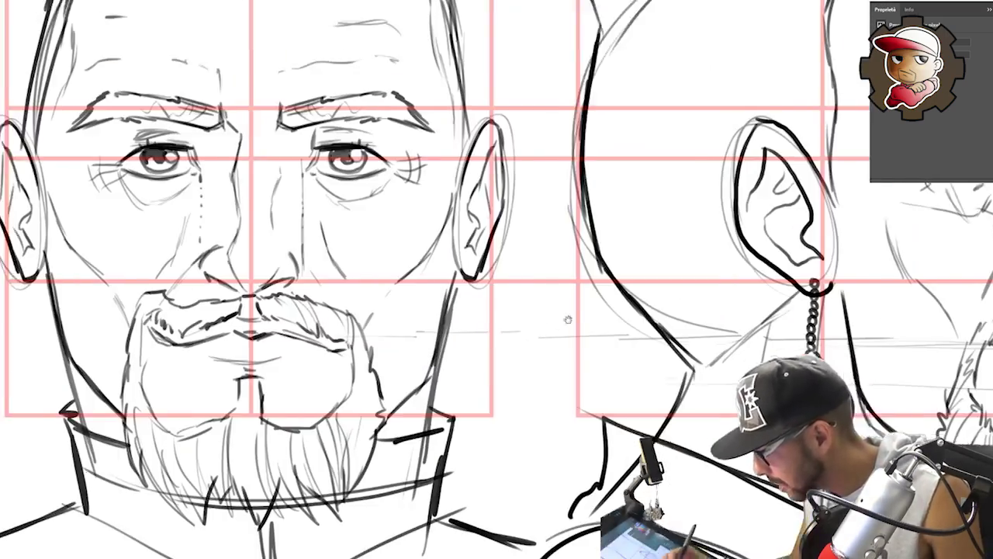
{"action": "left_click_drag", "start_coordinate": [555, 214], "coordinate": [555, 286]}
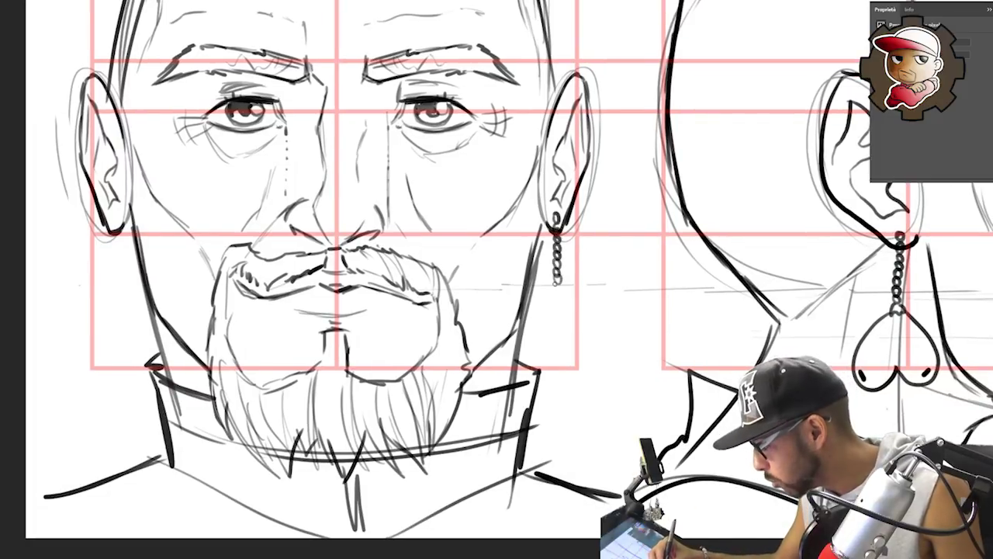
{"action": "left_click_drag", "start_coordinate": [557, 291], "coordinate": [557, 301]}
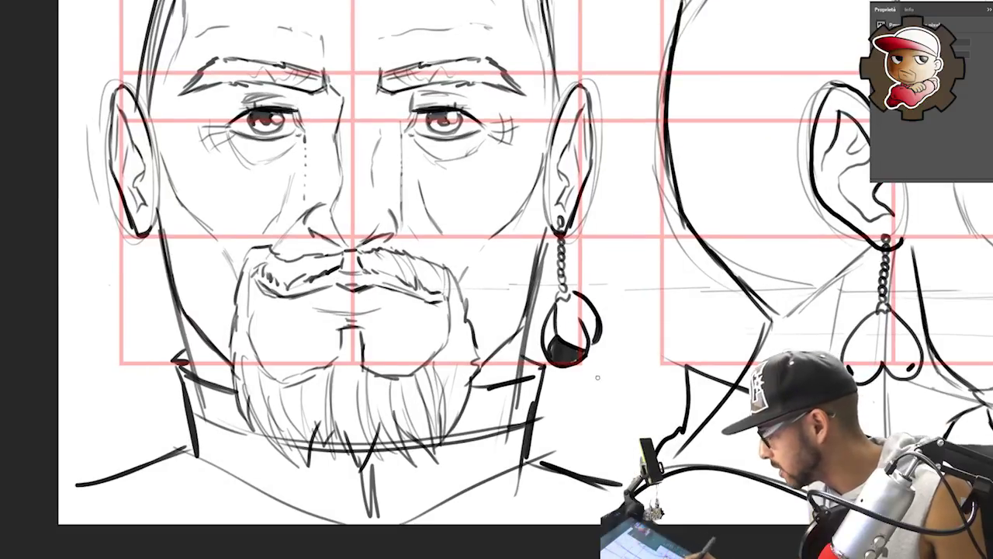
{"action": "mouse_move", "coordinate": [608, 346]}
{"action": "left_mouse_down"}
{"action": "mouse_move", "coordinate": [674, 348]}
{"action": "mouse_move", "coordinate": [684, 362]}
{"action": "left_mouse_up"}
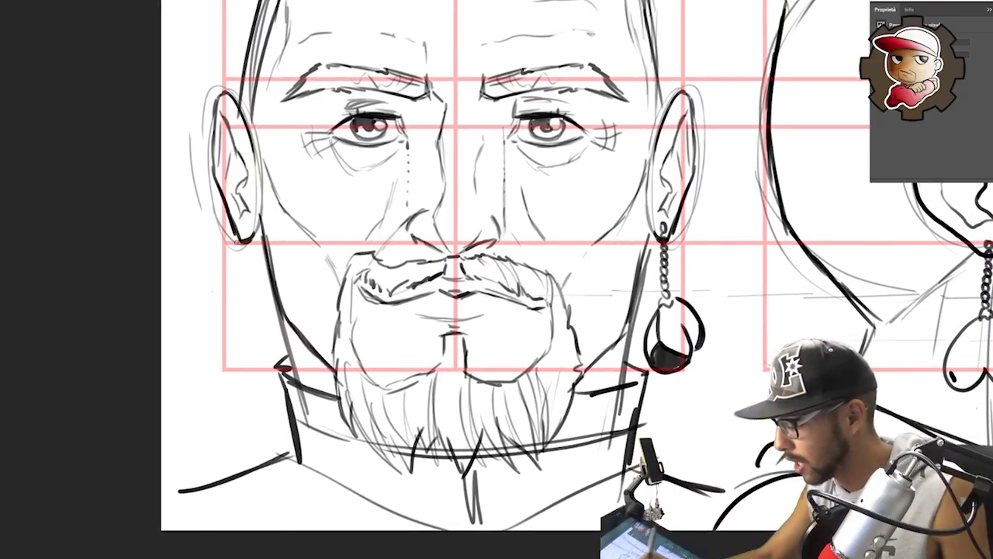
{"action": "left_click_drag", "start_coordinate": [244, 233], "coordinate": [230, 376]}
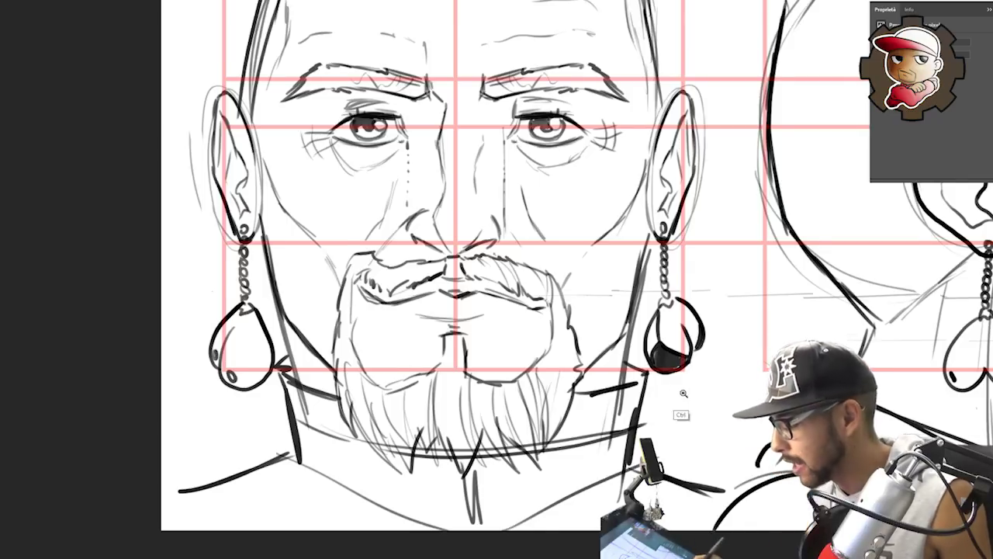
{"action": "key", "text": "ctrl+0"}
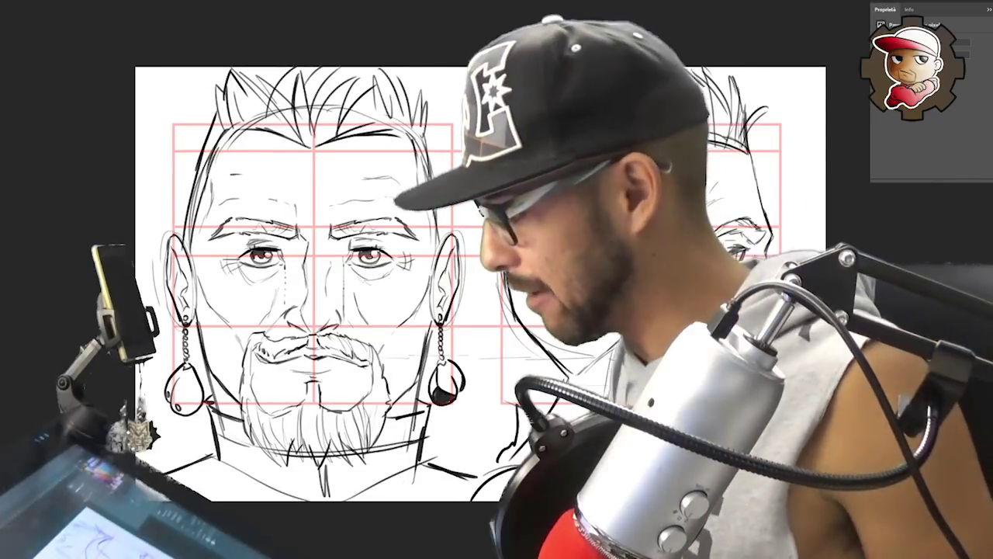